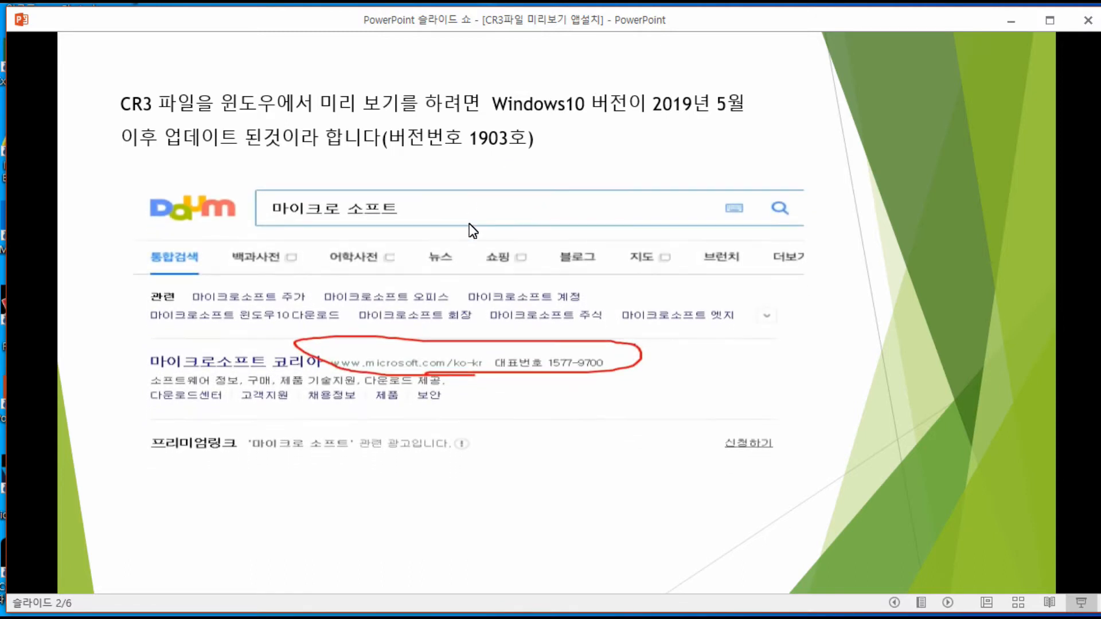
Go through the slides on installing the Raw 이미지 확장 app for previewing CR3 files in Windows
left_click(428, 232)
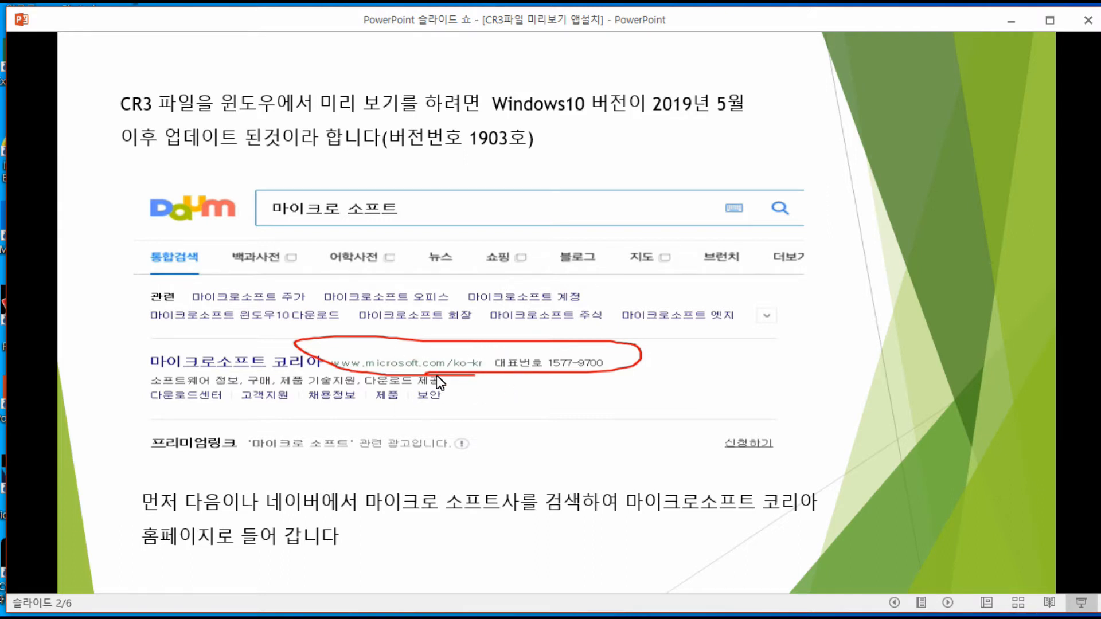
left_click(488, 348)
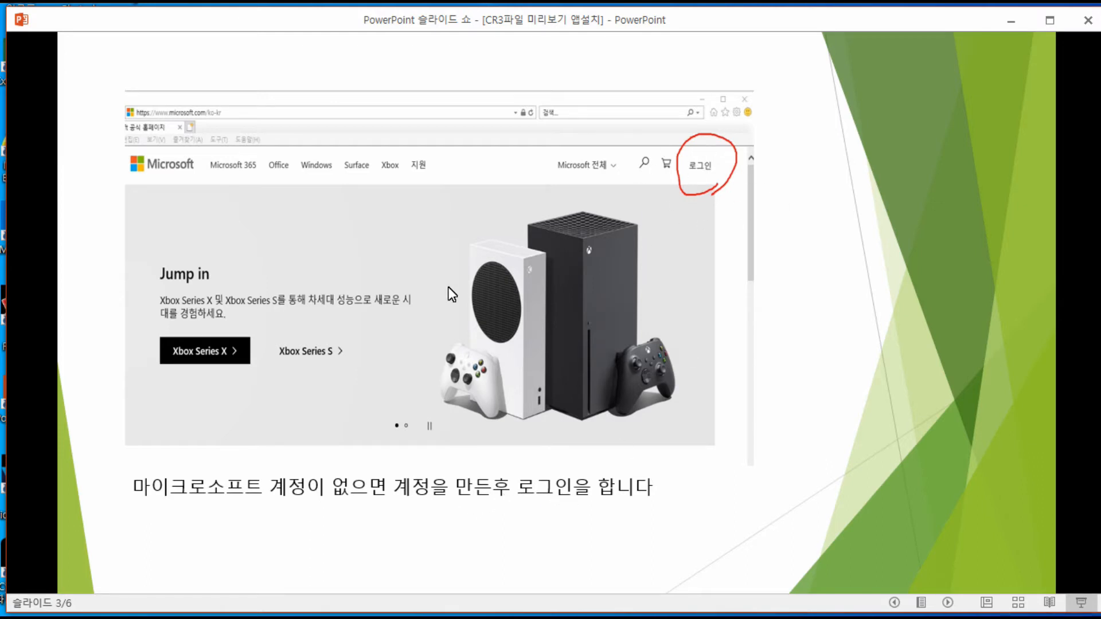
left_click(424, 288)
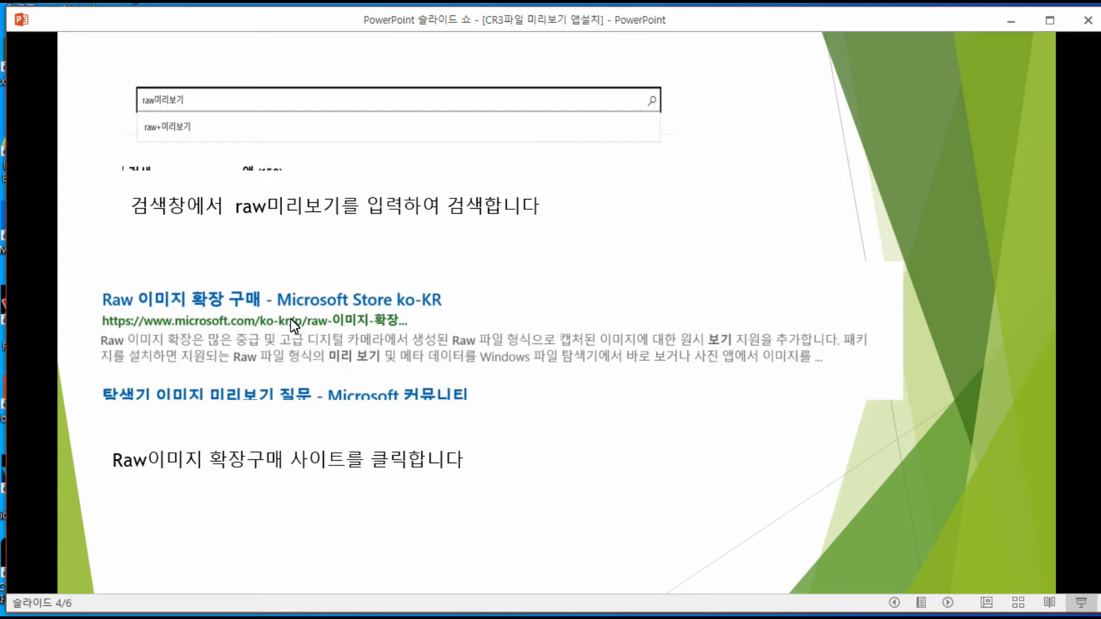
left_click(473, 274)
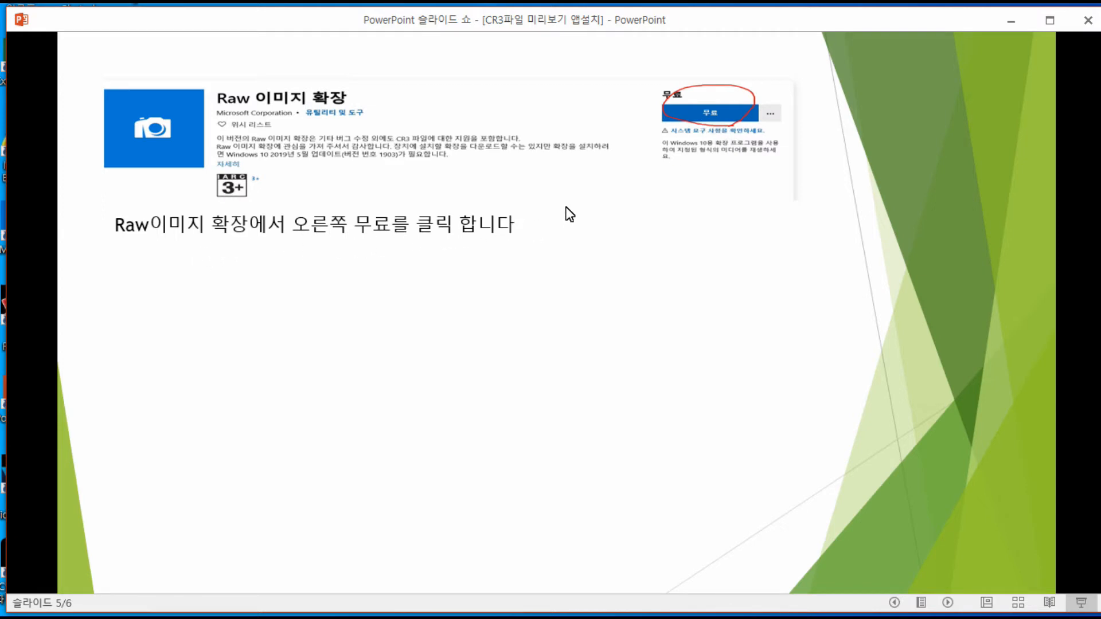
left_click(518, 279)
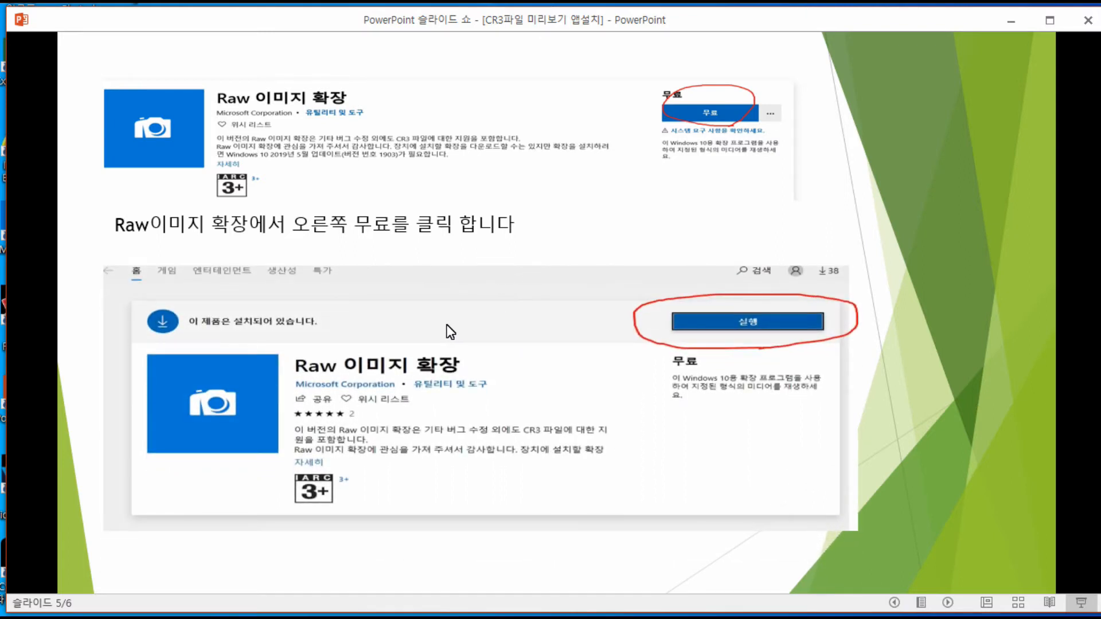
left_click(415, 412)
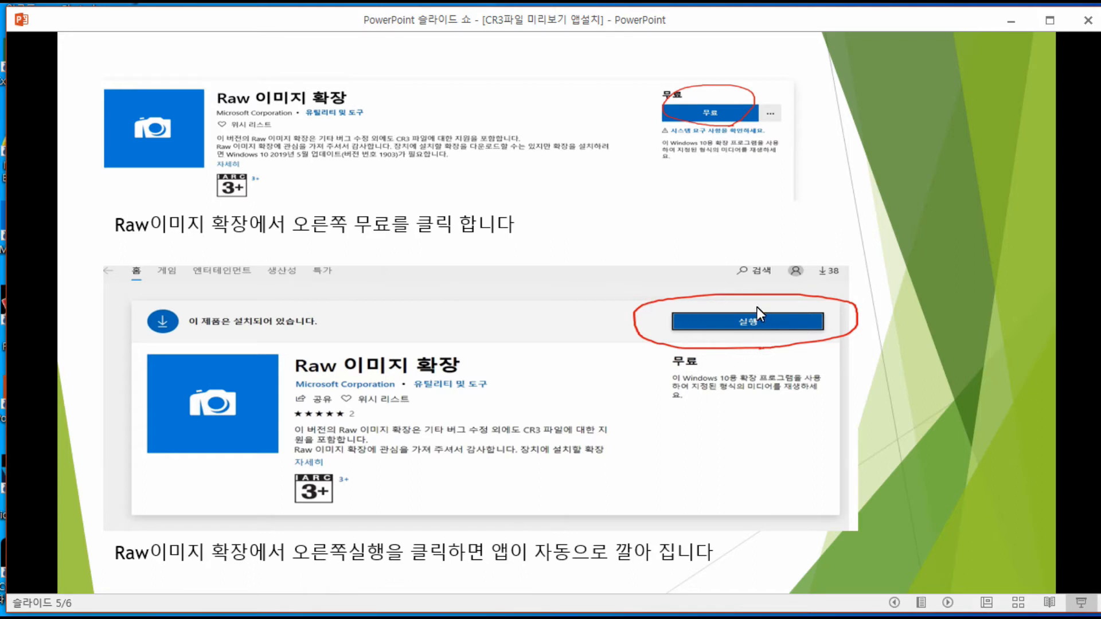
left_click(541, 282)
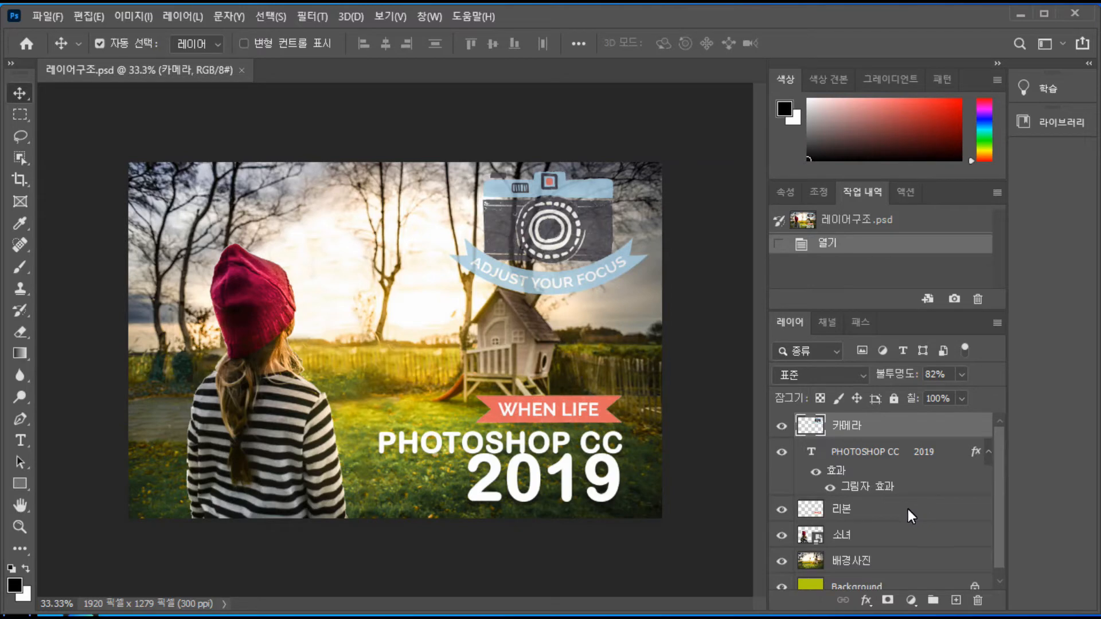
Examine the layer structure by selecting the 소녀, 배경사진, 리본, PHOTOSHOP CC 2019 text and Background layers one after another
scroll(909, 511, "down", 1)
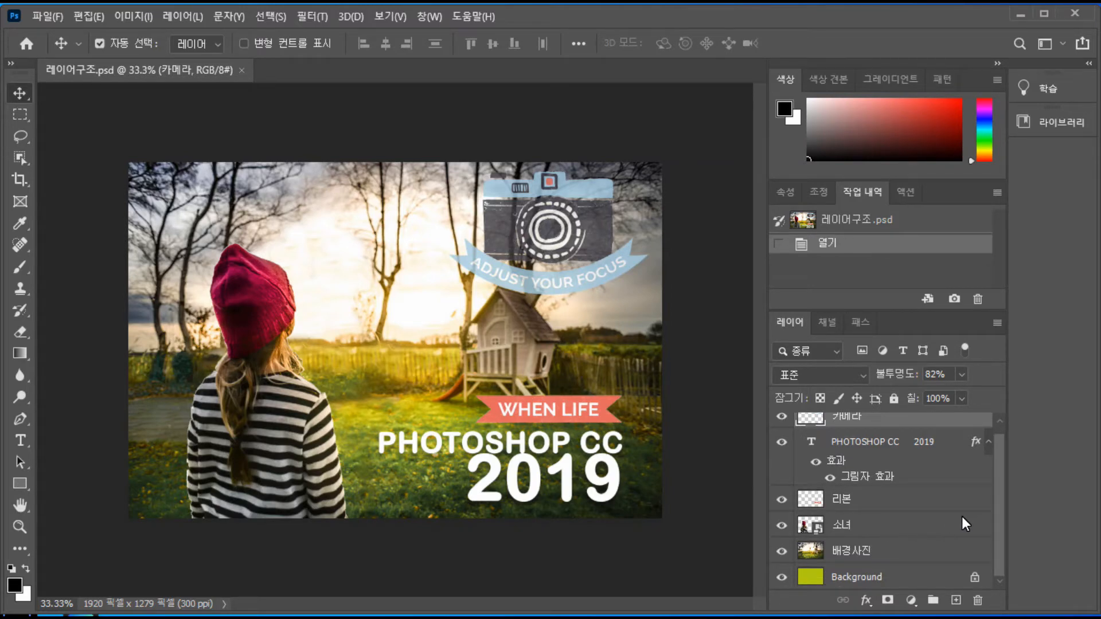
left_click(880, 523)
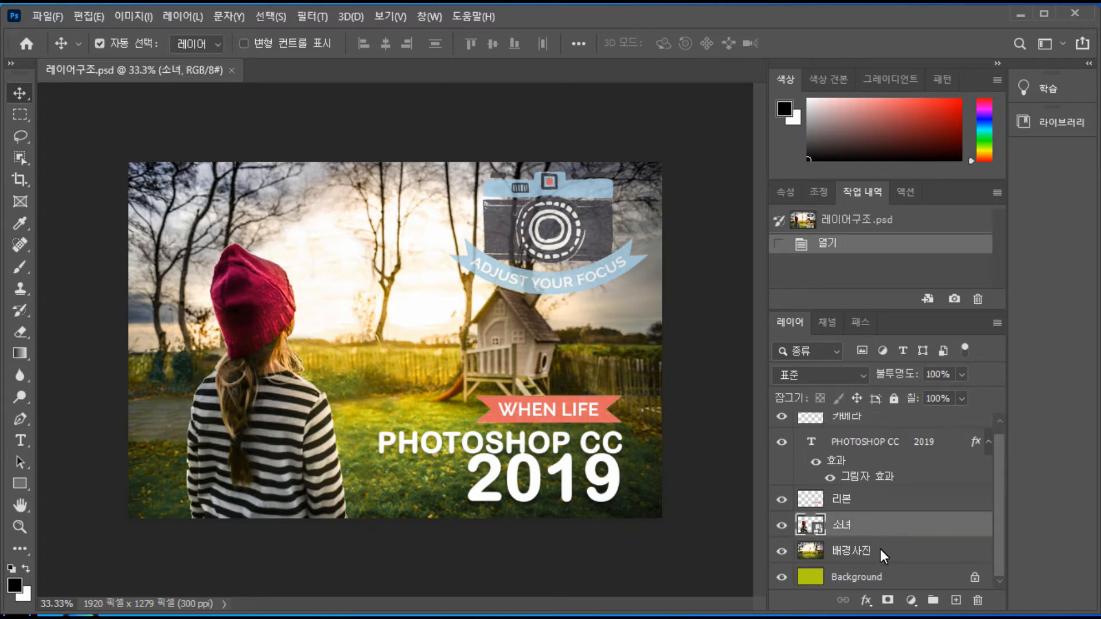
left_click(879, 550)
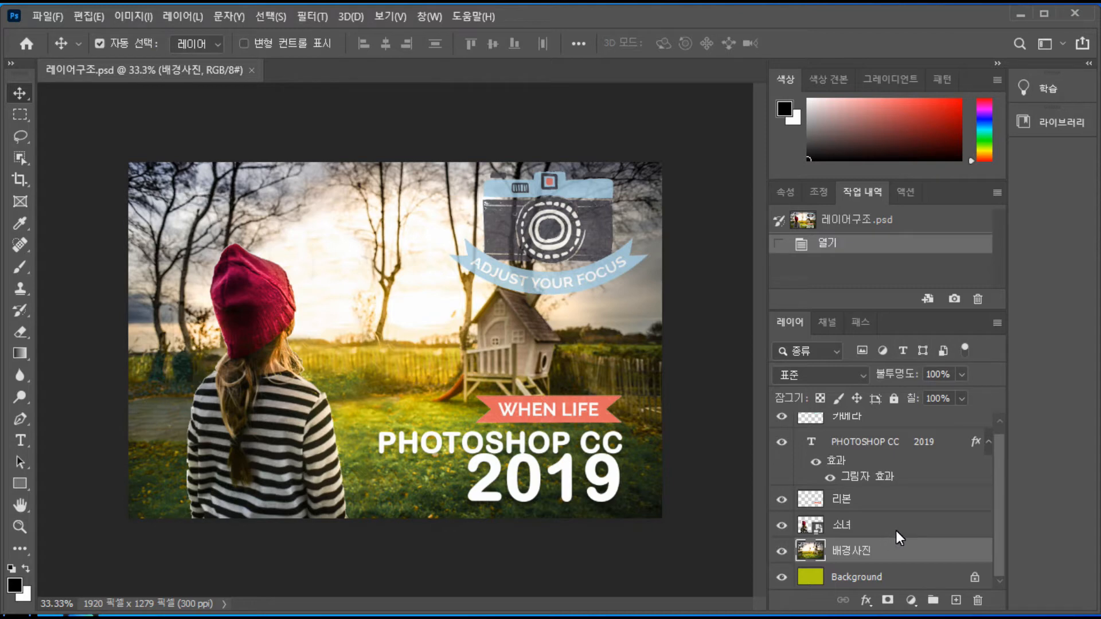
left_click(896, 503)
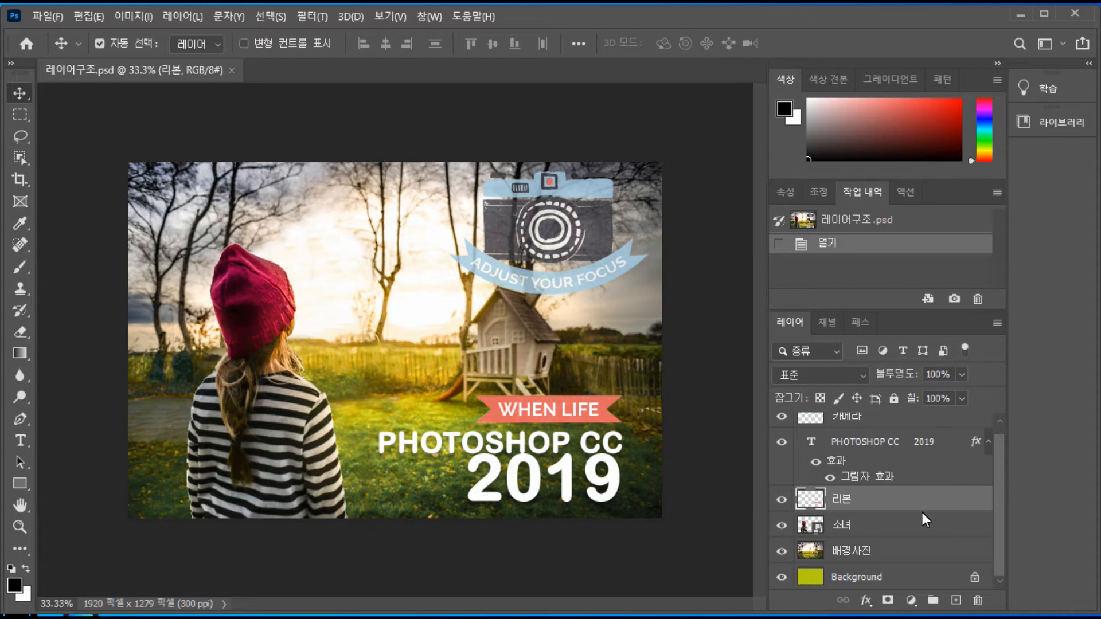
left_click(868, 460)
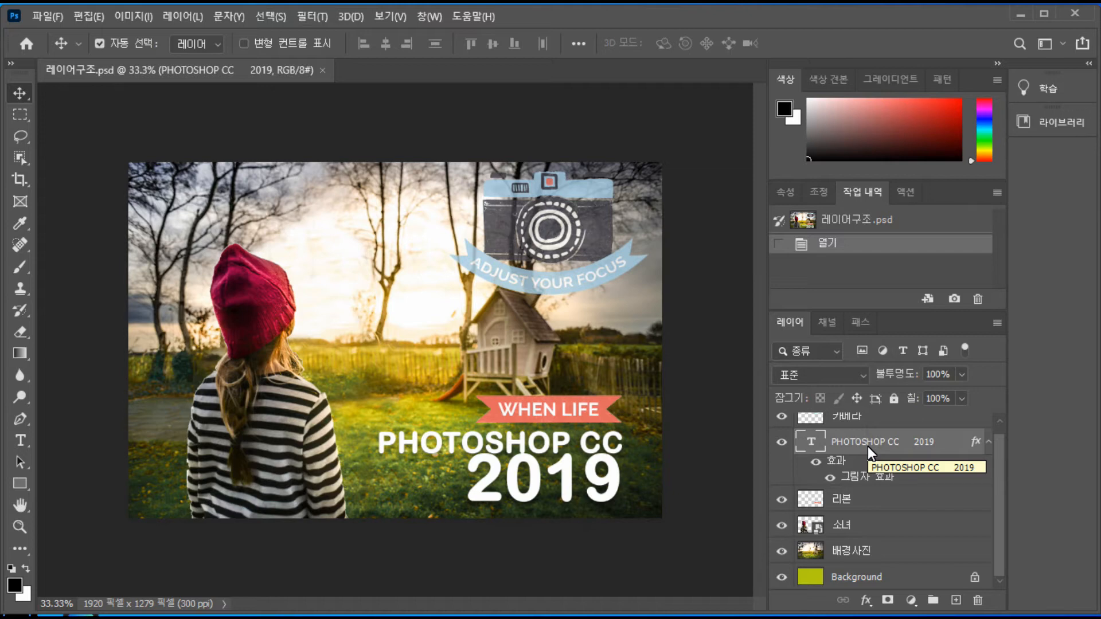
left_click(858, 579)
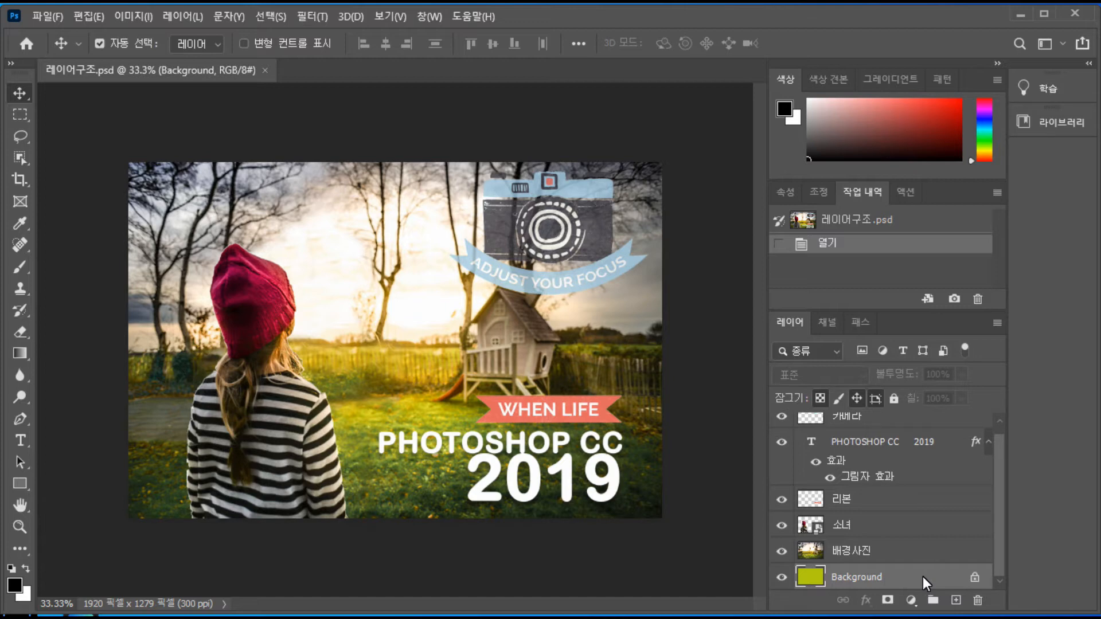
Create a new 1890 x 1417 pixel document at 300 pixels/inch in RGB with a white background
left_click(47, 16)
left_click(74, 36)
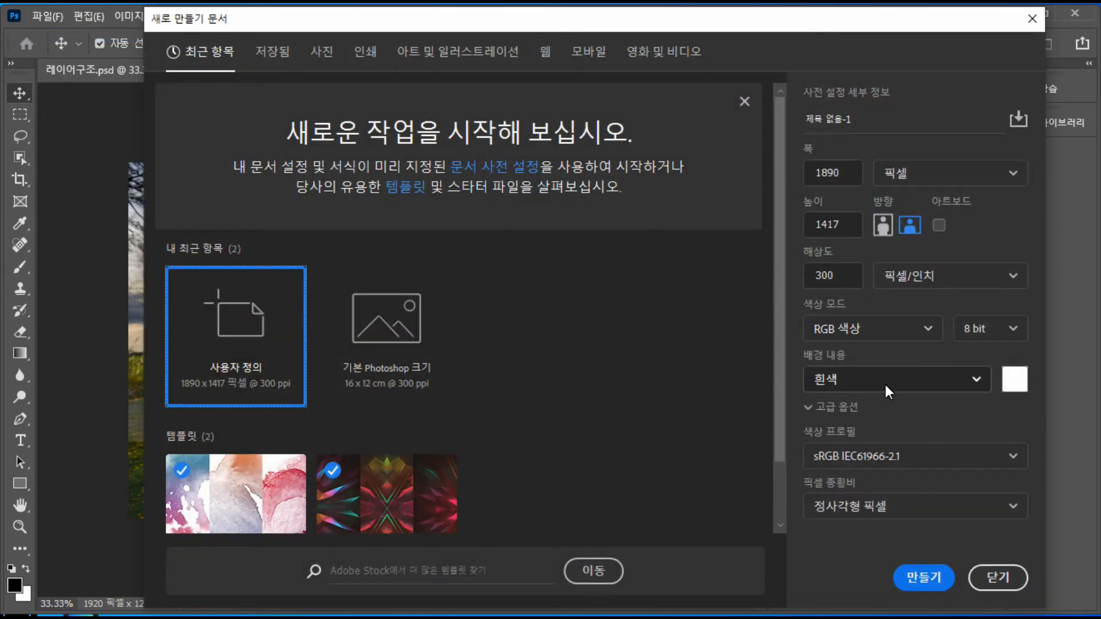
left_click(979, 377)
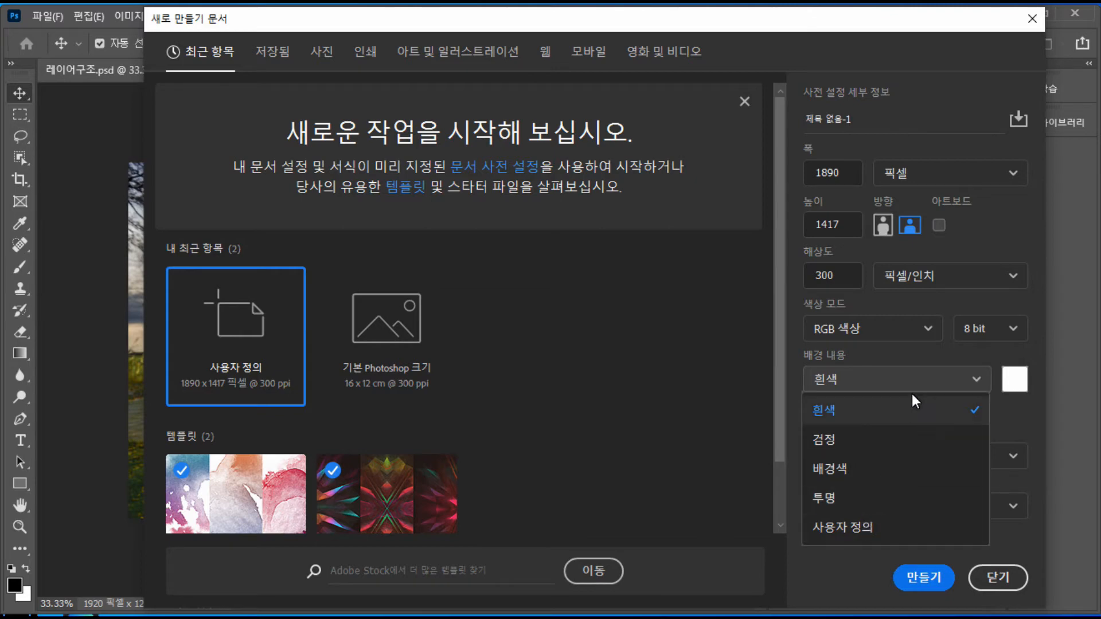
left_click(912, 378)
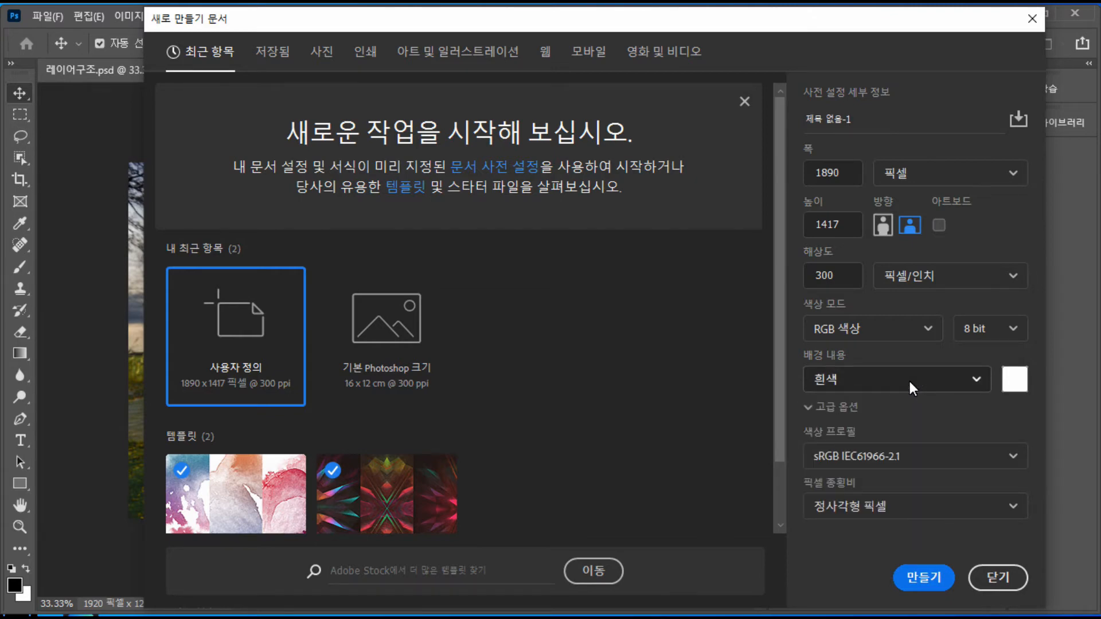
left_click(924, 577)
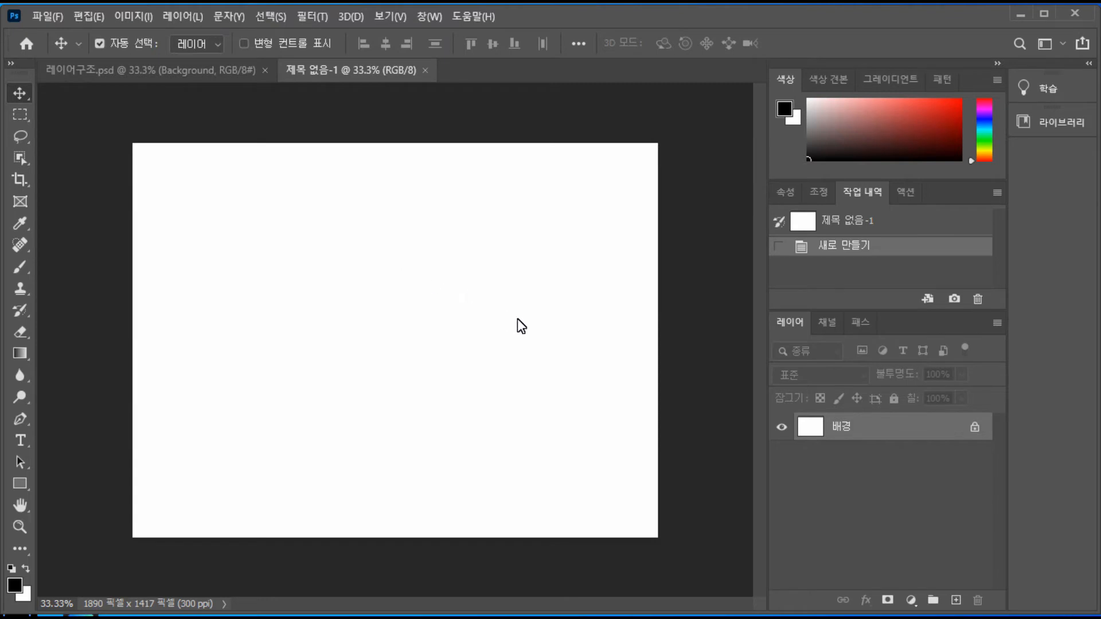
Convert the locked background into a regular layer named 레이어 0, and close the document without saving
double_click(897, 426)
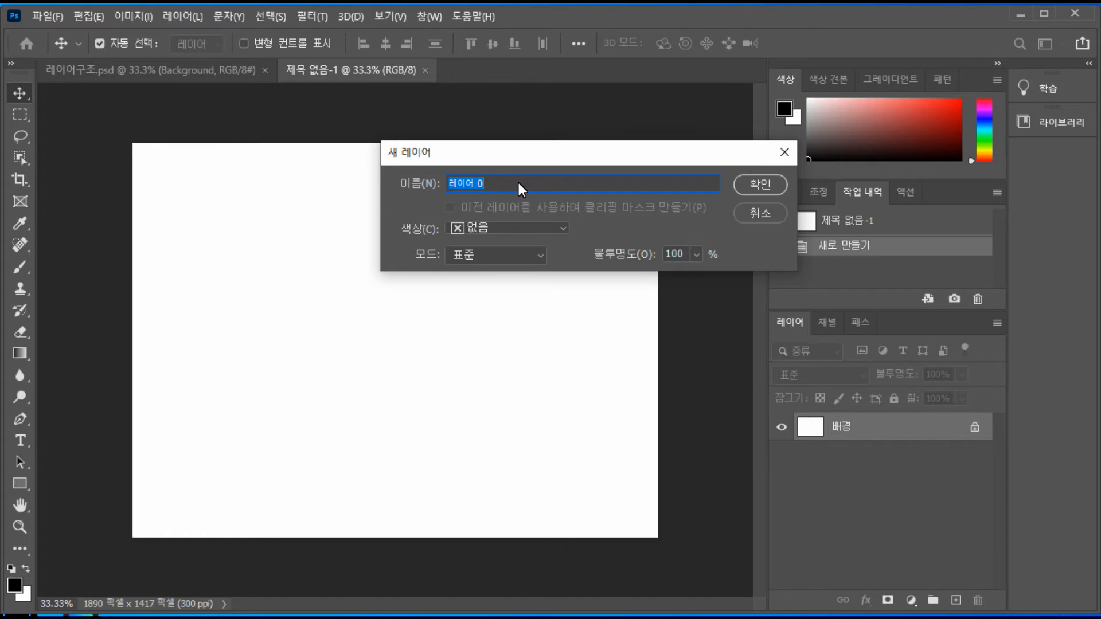
left_click(771, 183)
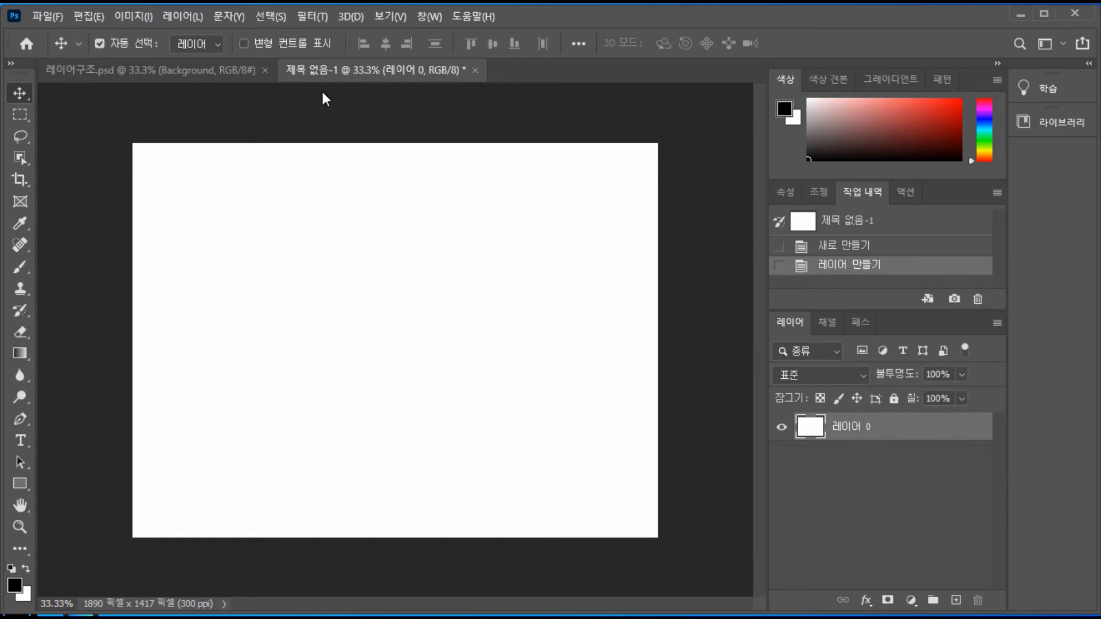
left_click(474, 71)
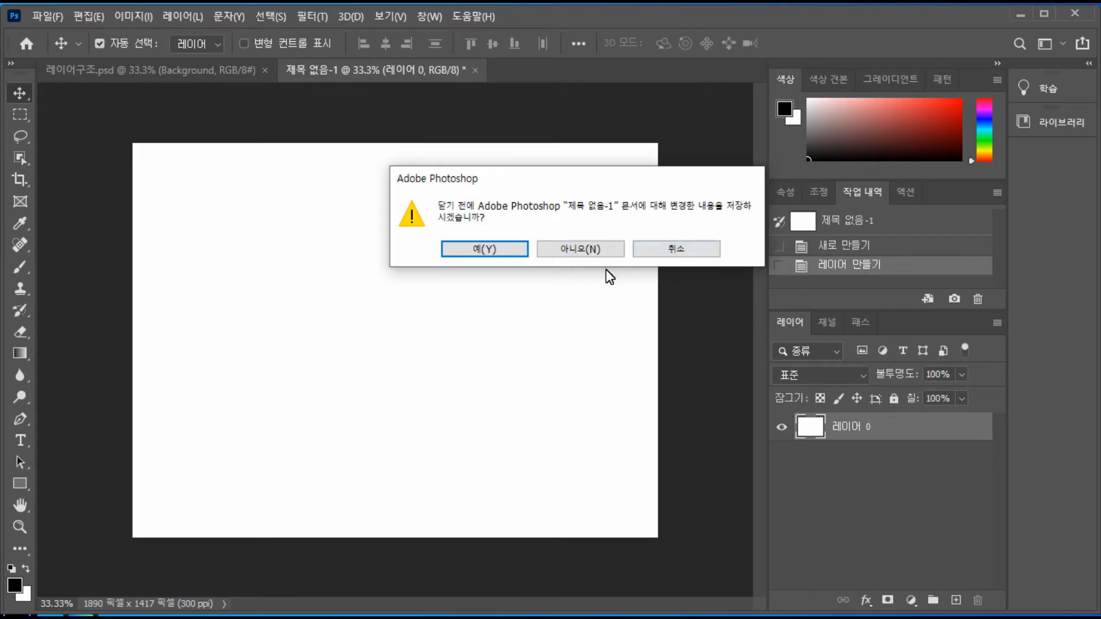
left_click(596, 249)
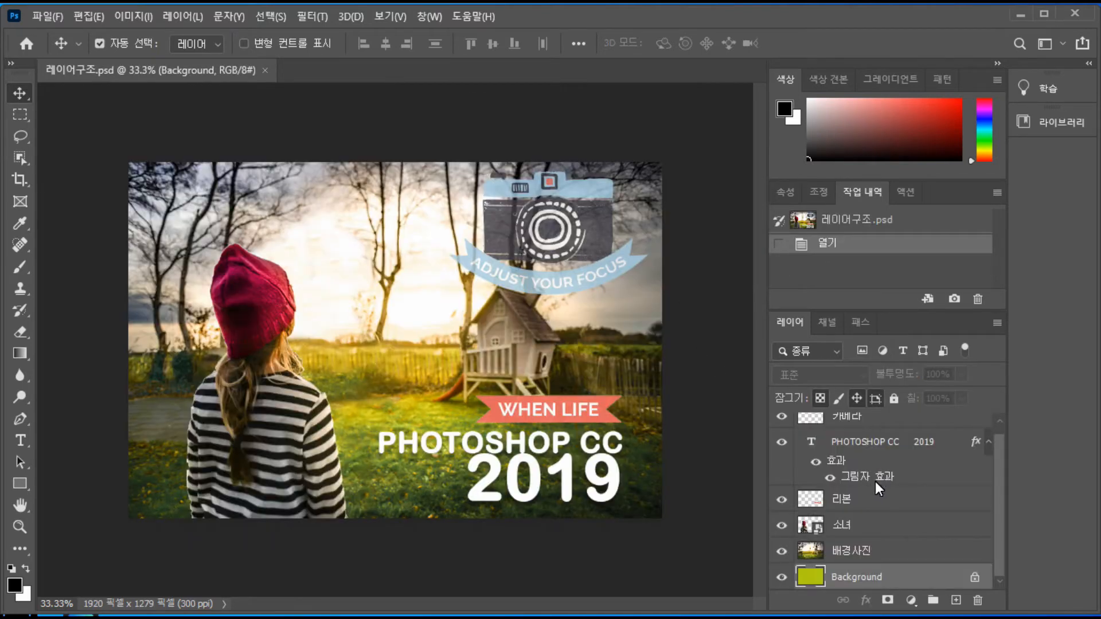
View the layer filter types, and select the 리본 layer followed by the 소녀 layer for comparison
left_click(871, 525)
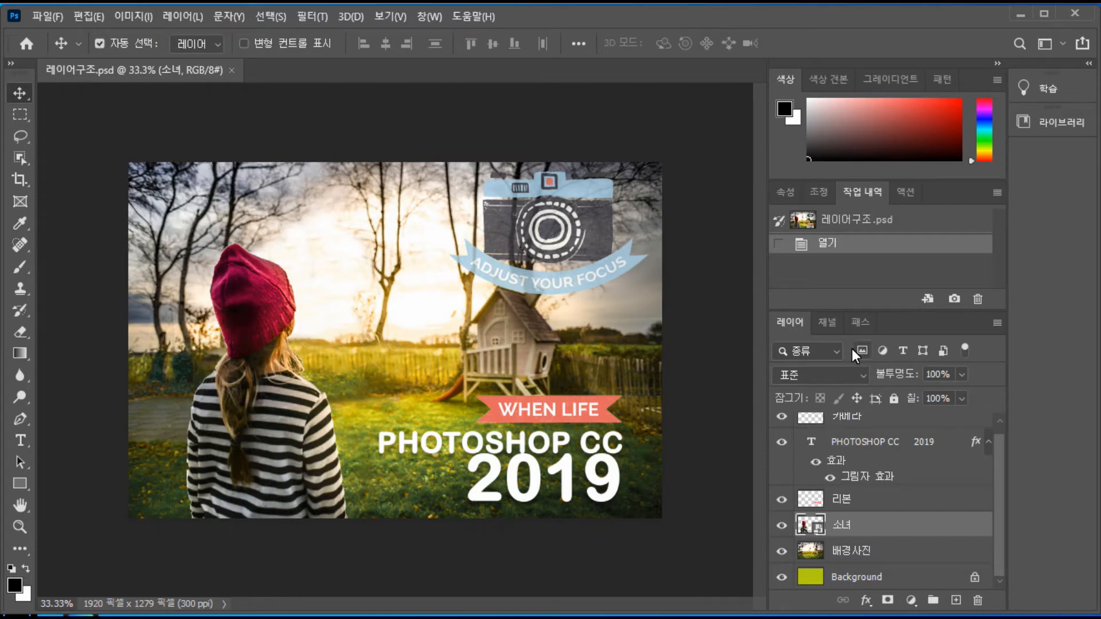
left_click(836, 350)
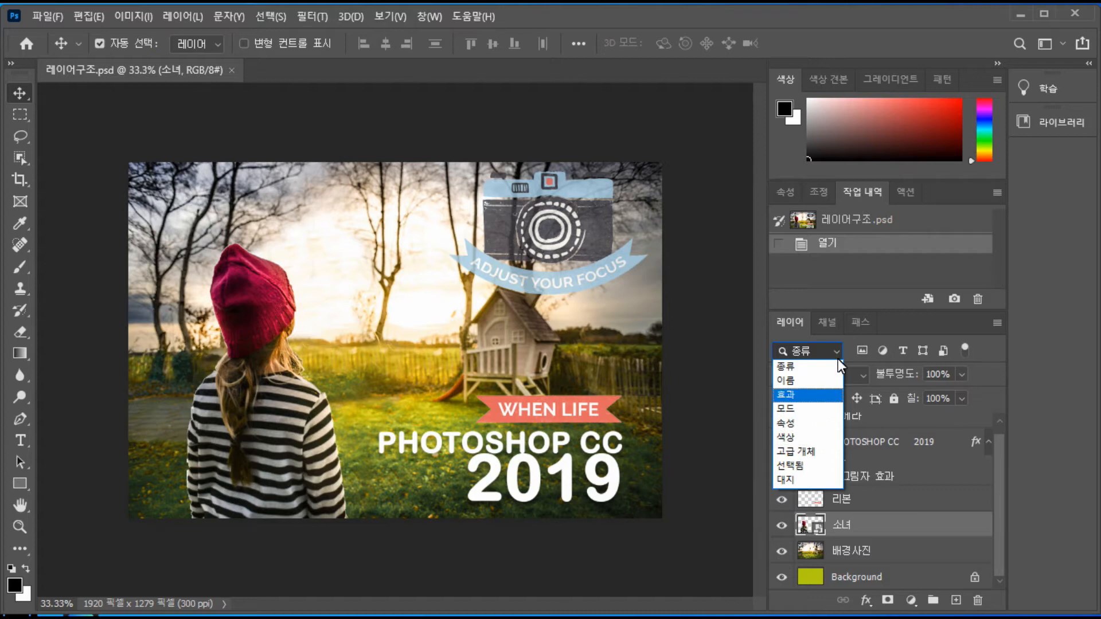
left_click(827, 347)
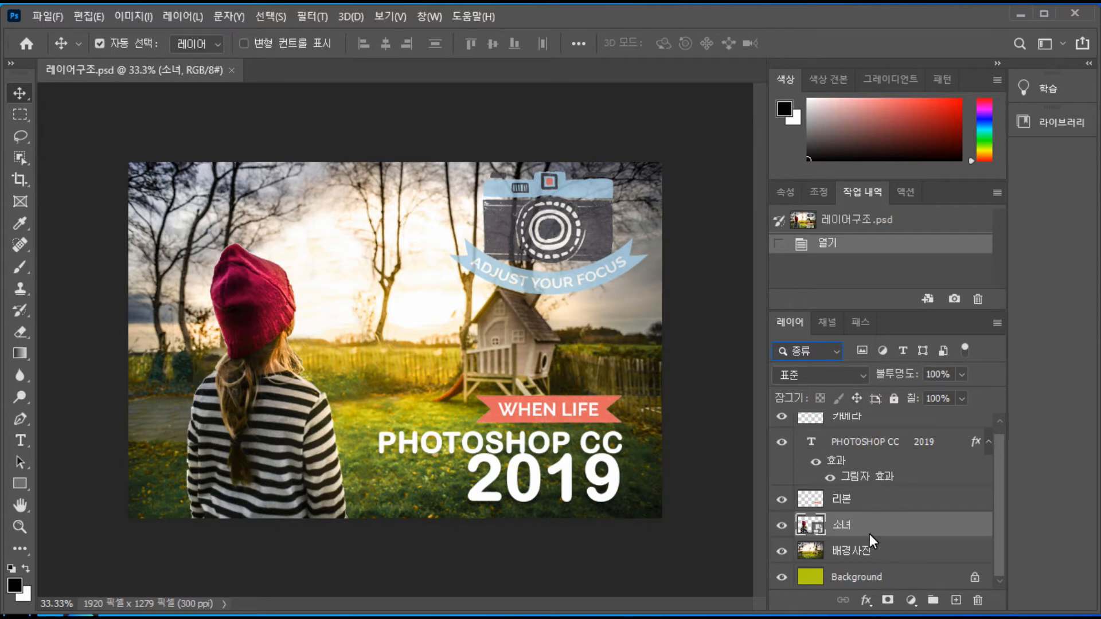
left_click(878, 498)
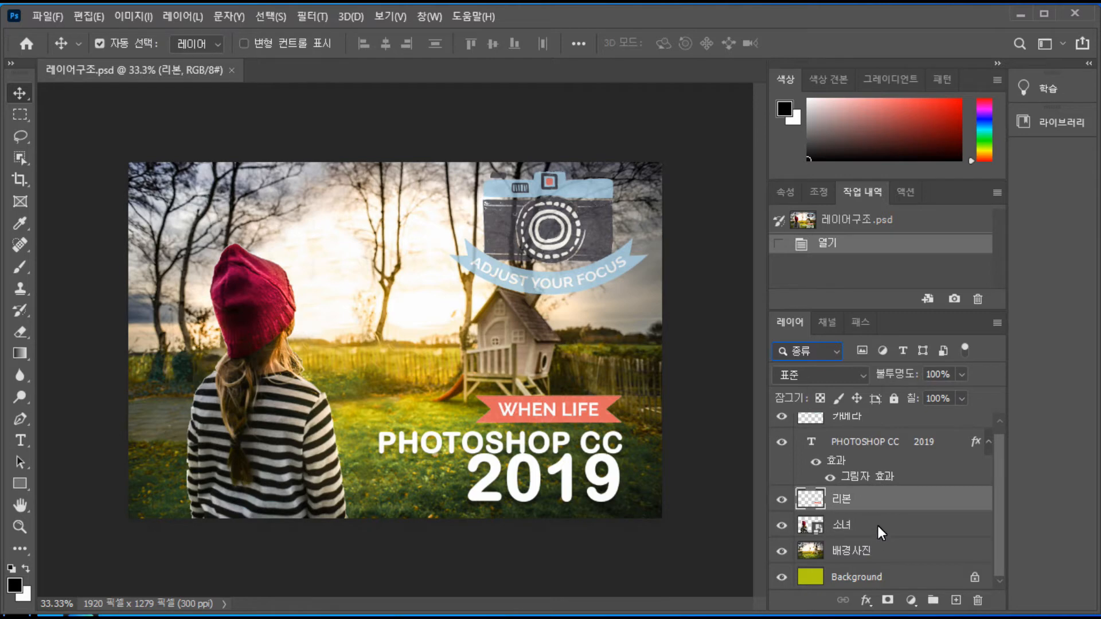
left_click(877, 525)
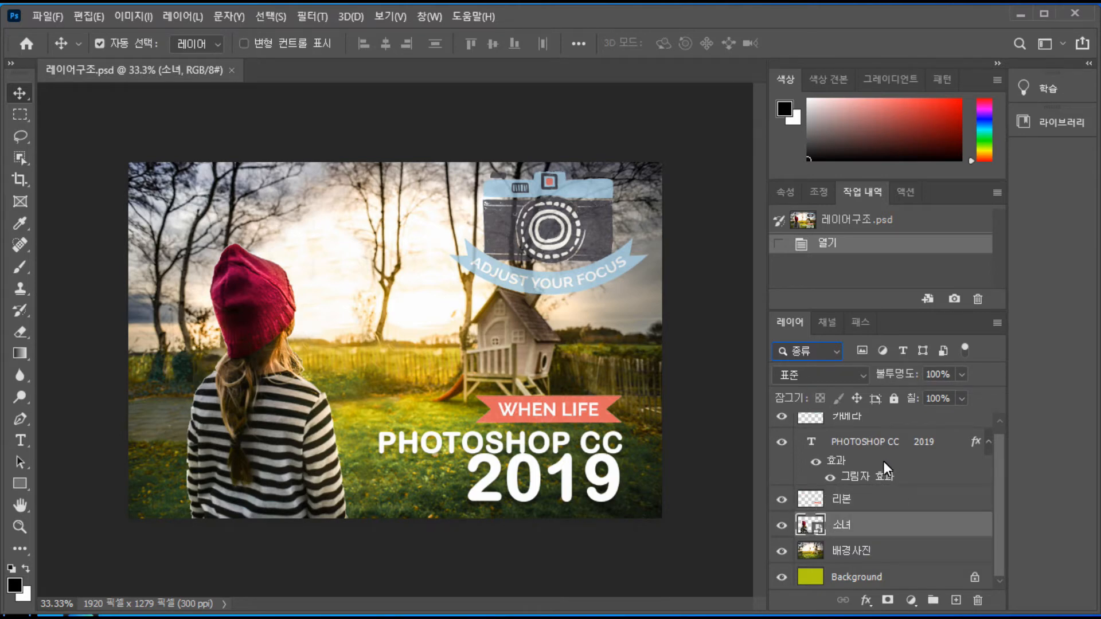
Preview the 오버레이 blend mode on the 소녀 layer, try its opacity control ending at 100%, and view the fill control
left_click(863, 373)
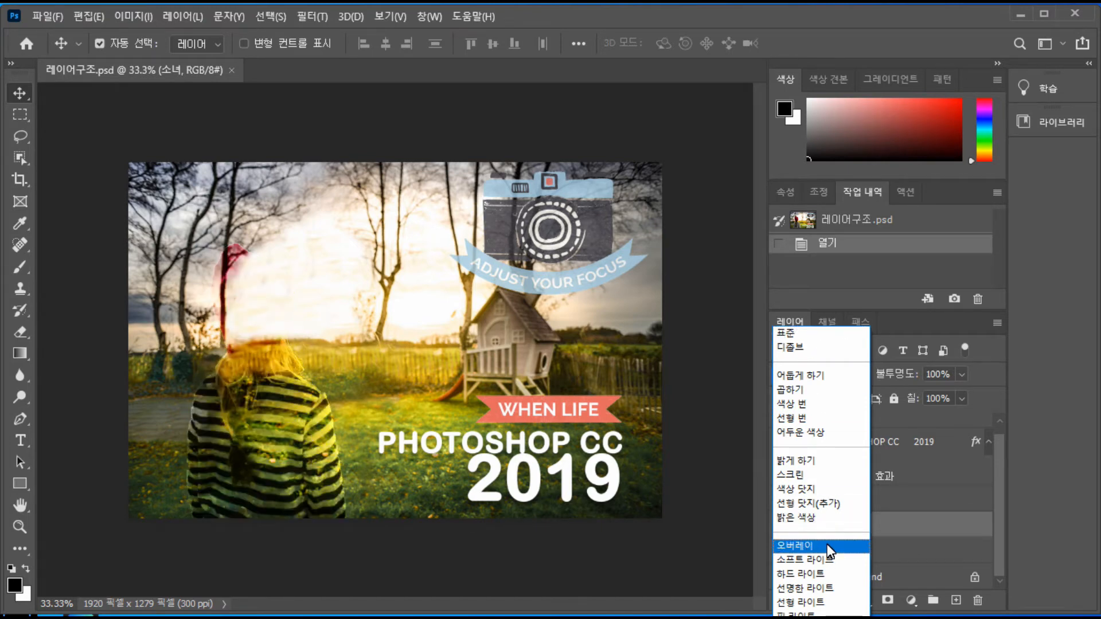
left_click(916, 498)
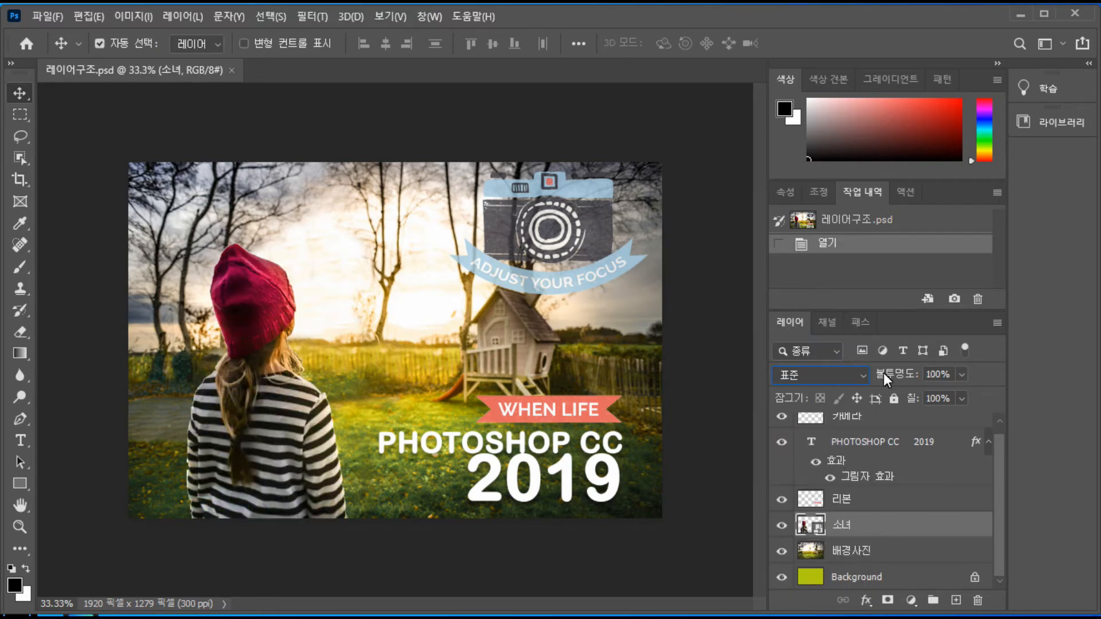
left_click(960, 373)
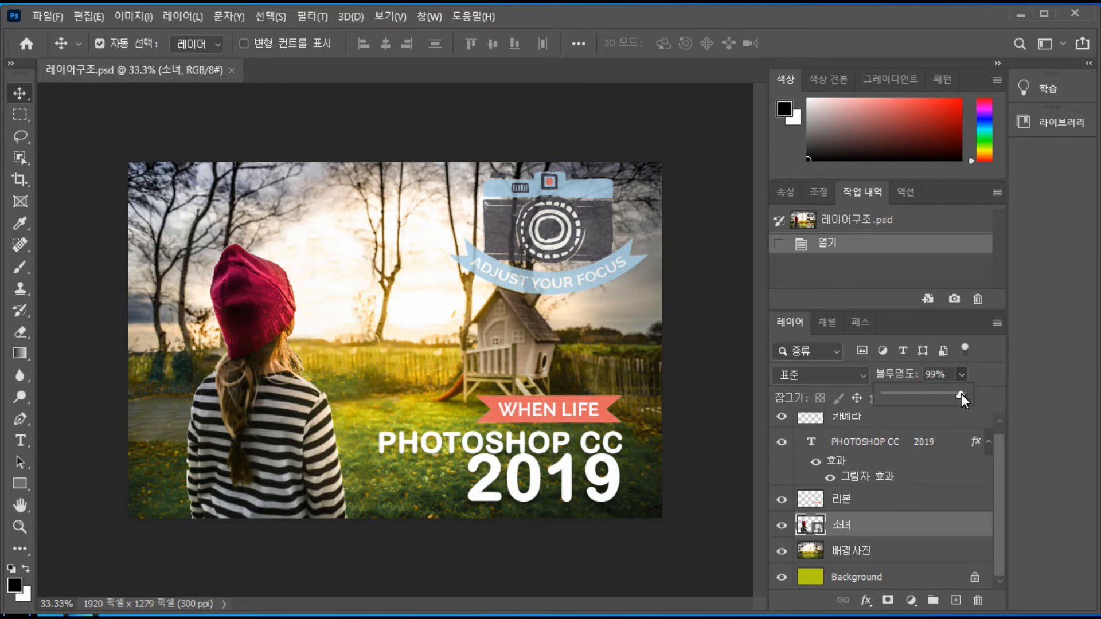
left_click_drag(940, 394, 967, 400)
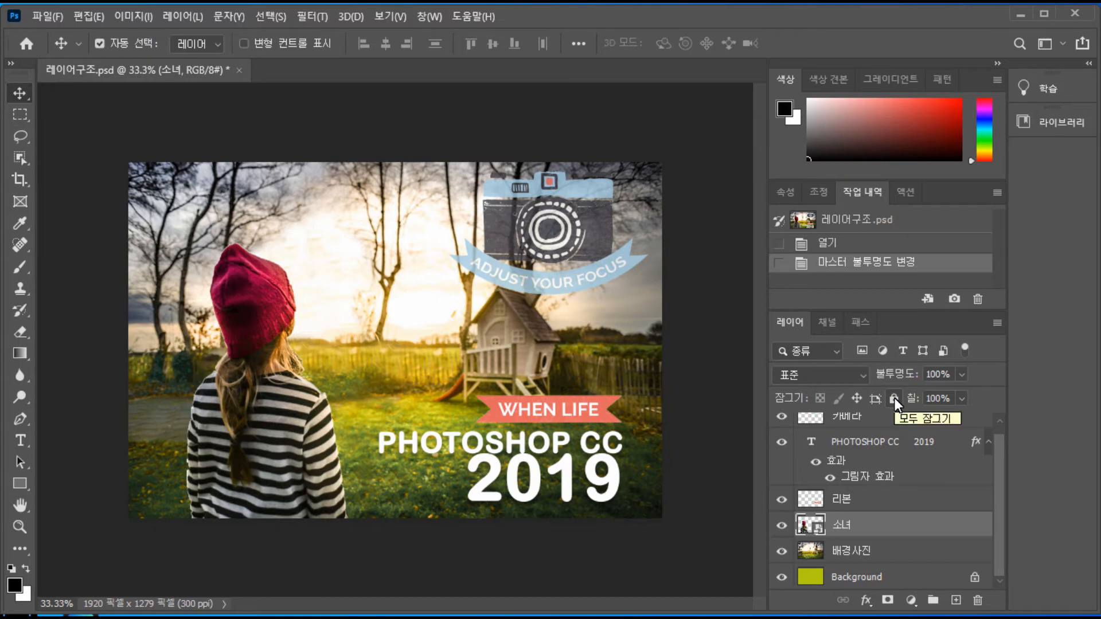
left_click(960, 398)
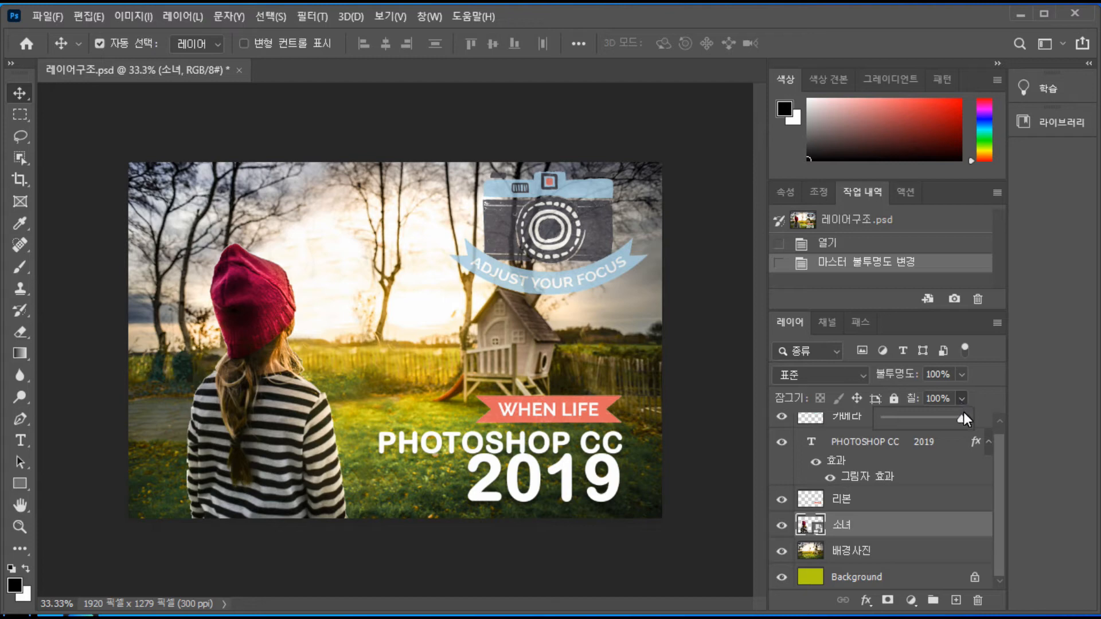
Hide the PHOTOSHOP CC 2019 text layer and show it again
left_click(783, 446)
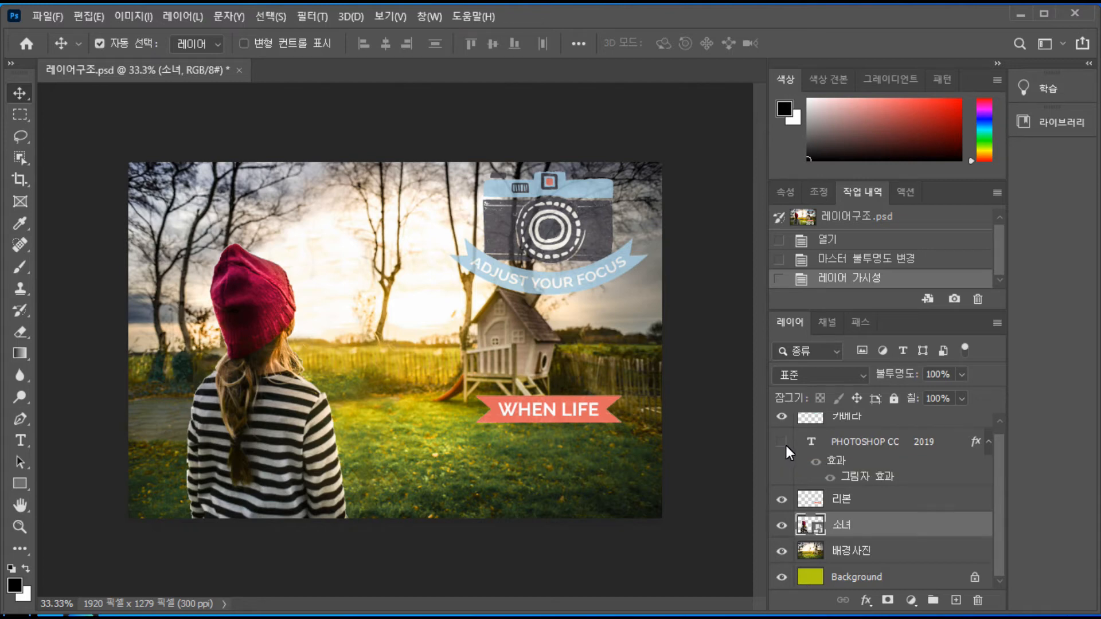
left_click(783, 443)
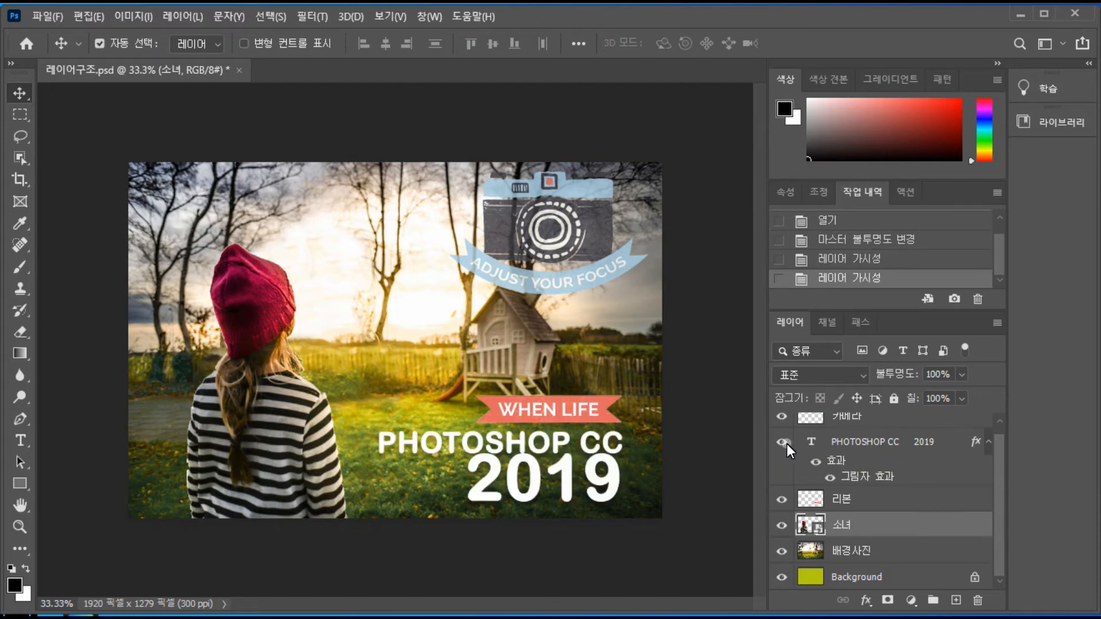
Select the 리본 and 소녀 layers together, and reduce the selection to the 소녀 layer alone
left_click(902, 499, "ctrl")
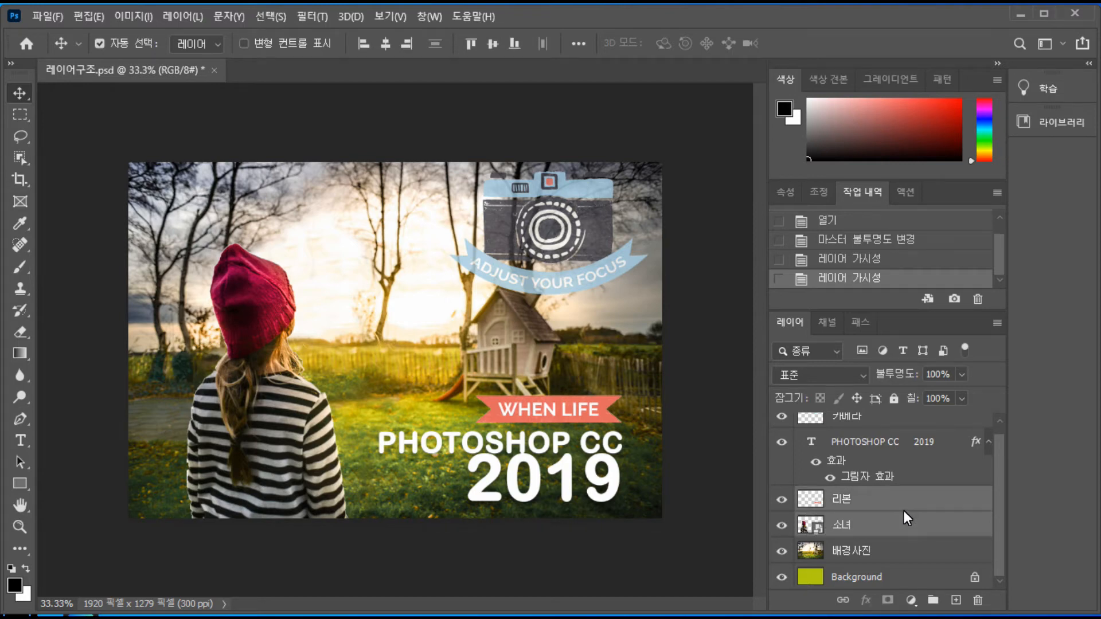
mouse_move(902, 510)
left_mouse_down()
mouse_move(903, 470)
mouse_move(900, 514)
mouse_move(910, 513)
left_mouse_up()
left_click(903, 521)
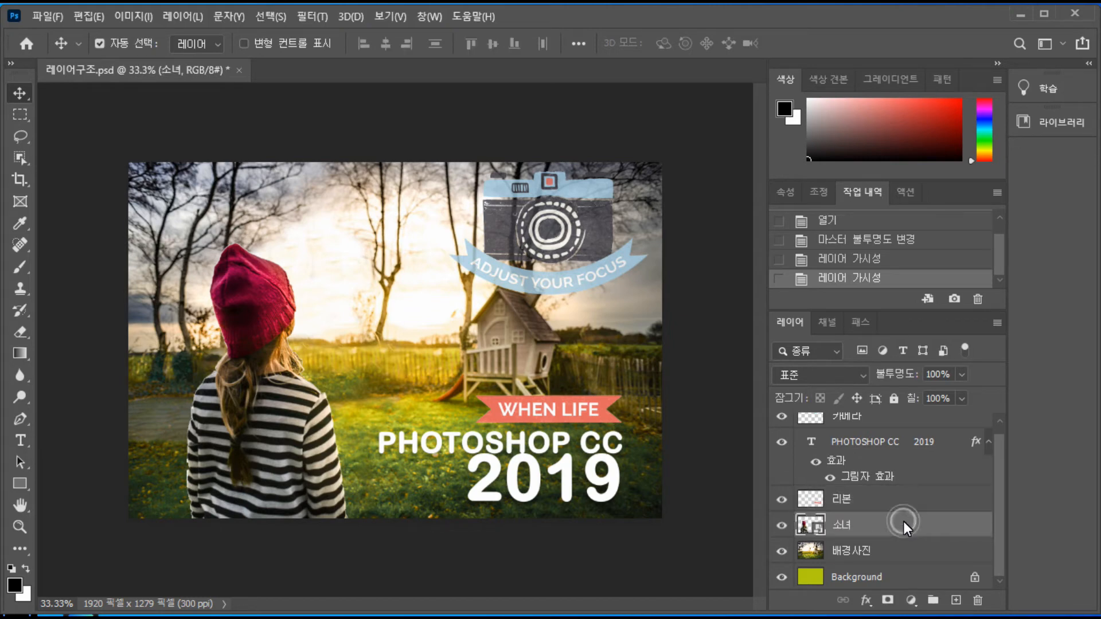
Try adding a layer mask to the 소녀 layer, and revert to the history state before it
left_click(866, 600)
left_click(887, 601)
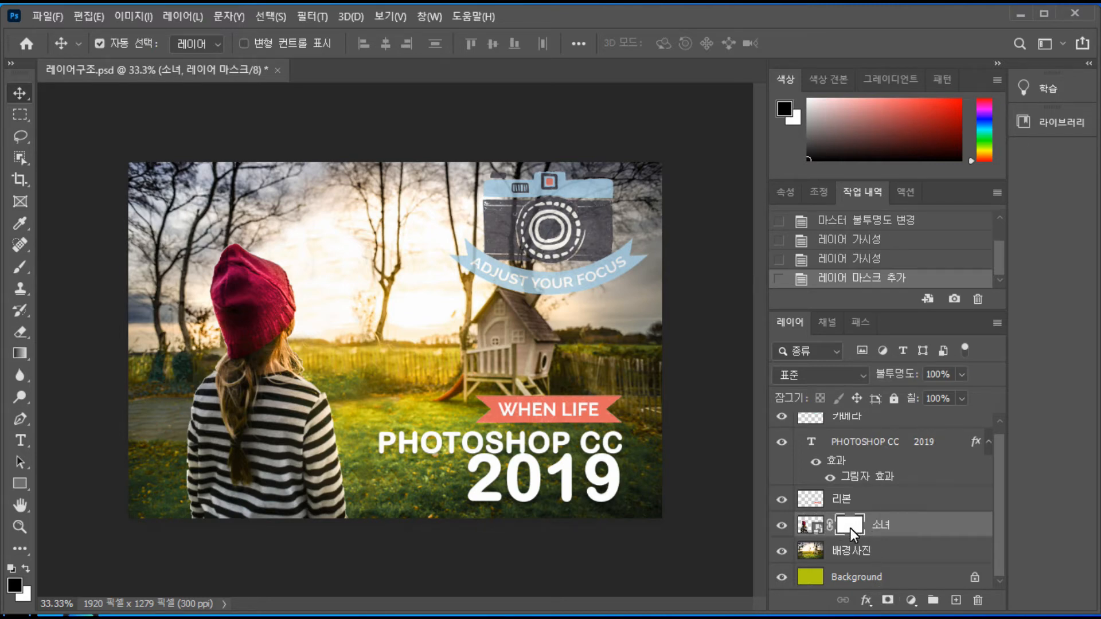
left_click(869, 259)
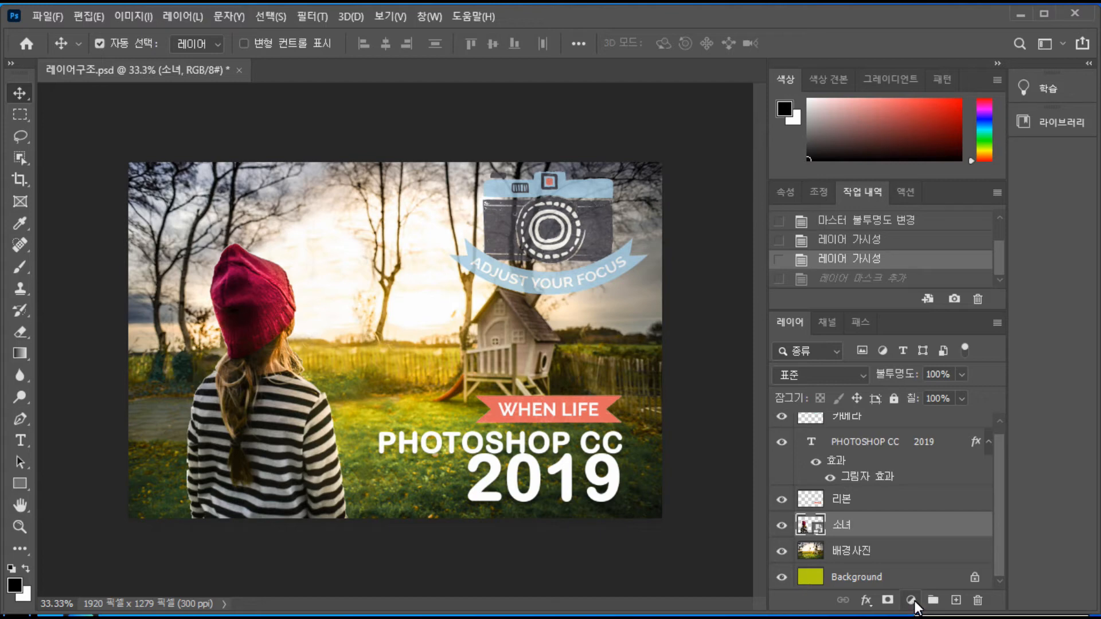
Compare the image adjustment commands with the fill and adjustment layer types available for the 소녀 layer
left_click(130, 17)
mouse_move(163, 61)
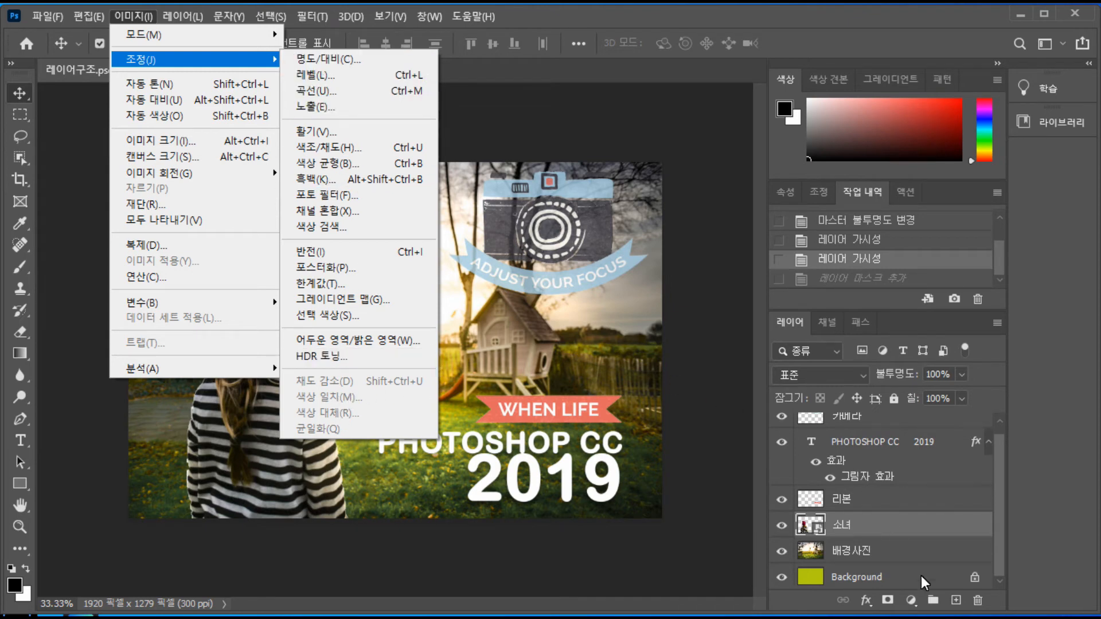
left_click(910, 600)
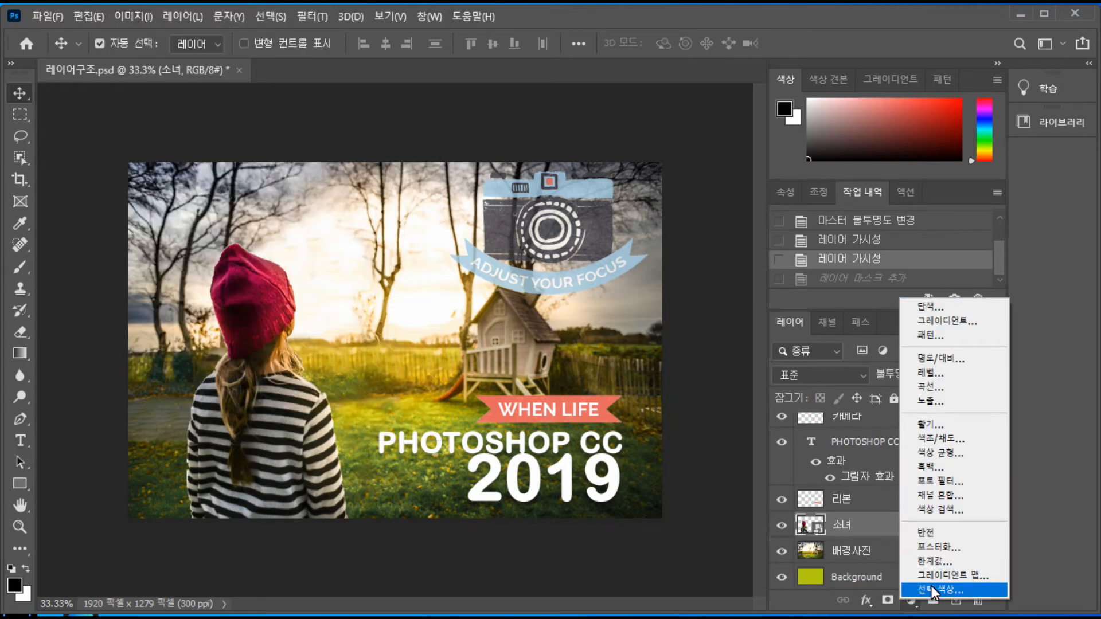
left_click(908, 602)
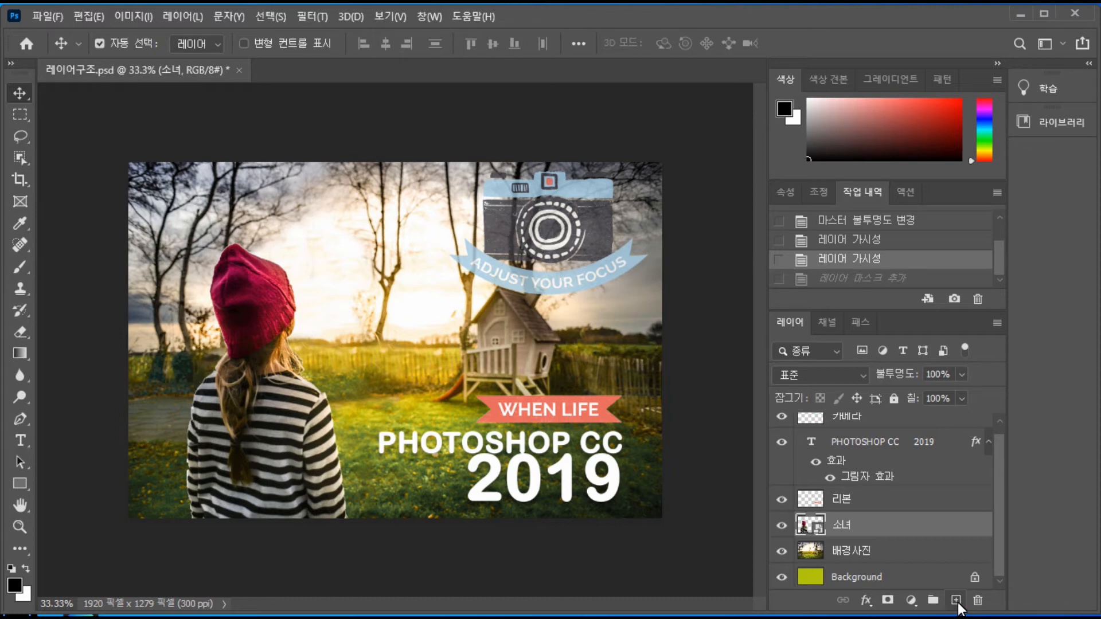
Create a new empty layer above the 소녀 layer, and undo its creation
scroll(910, 482, "up", 1)
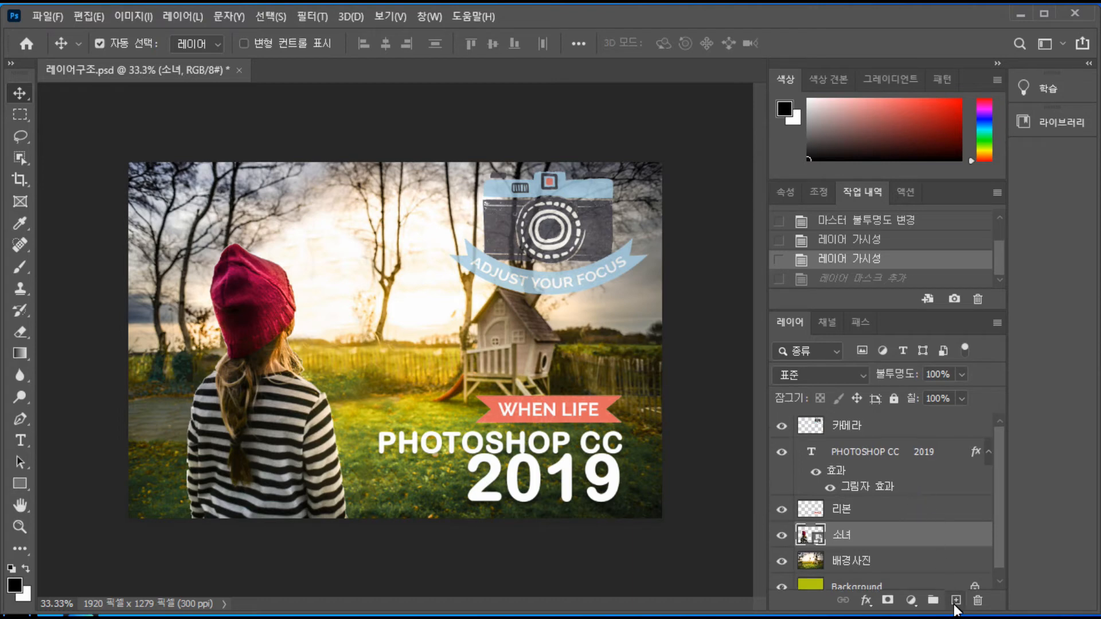
left_click(955, 600)
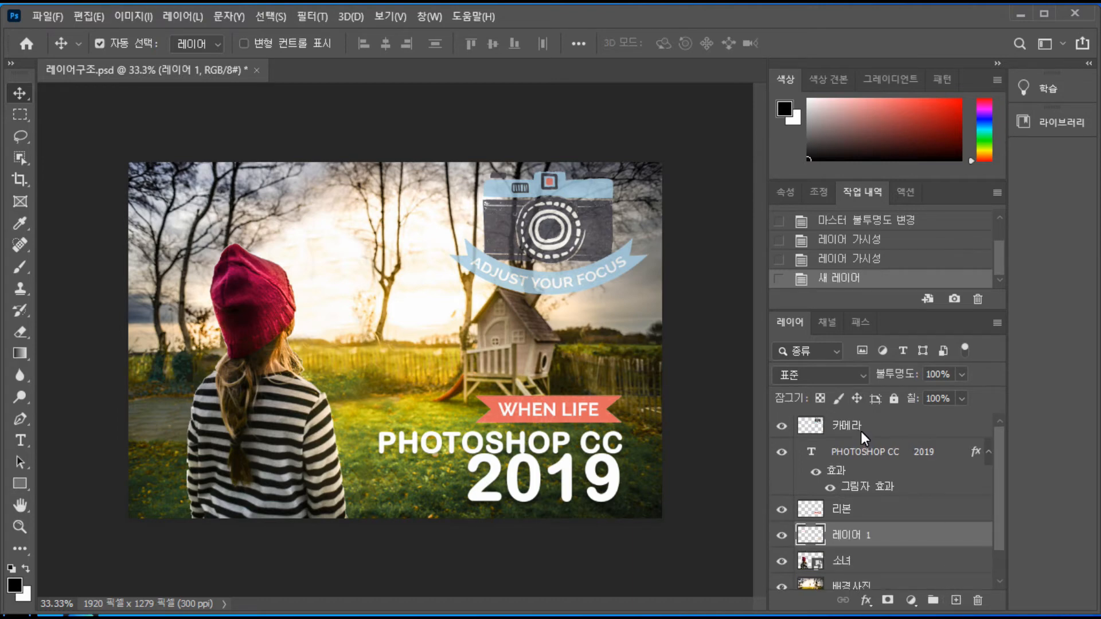
left_click(856, 259)
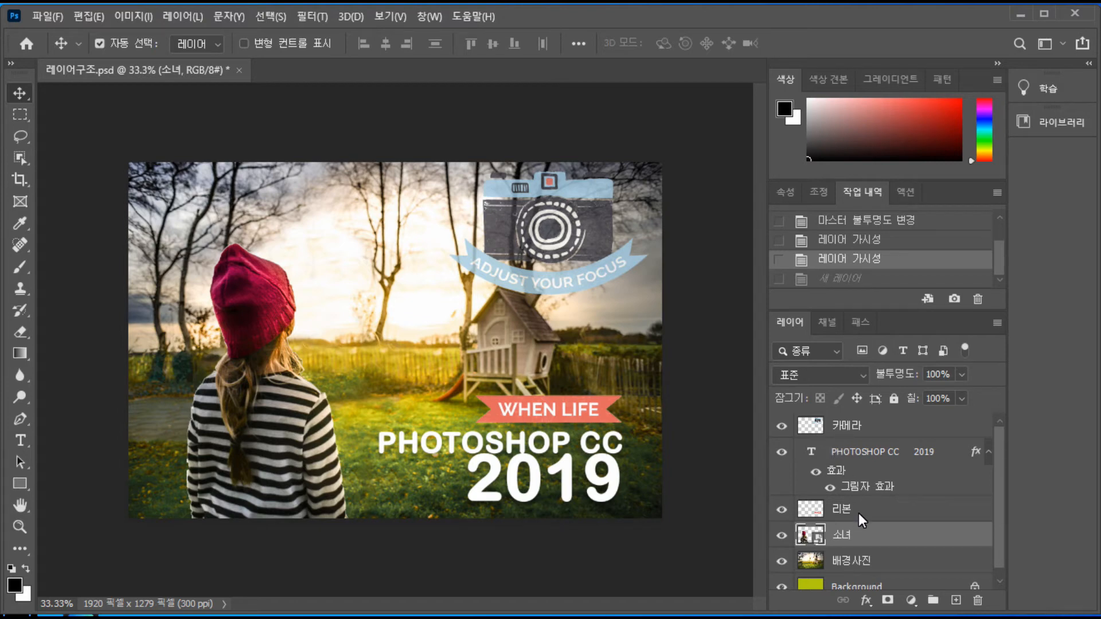
Move the 소녀 layer above the 리본 layer, and hide it and show it again
left_click(913, 508)
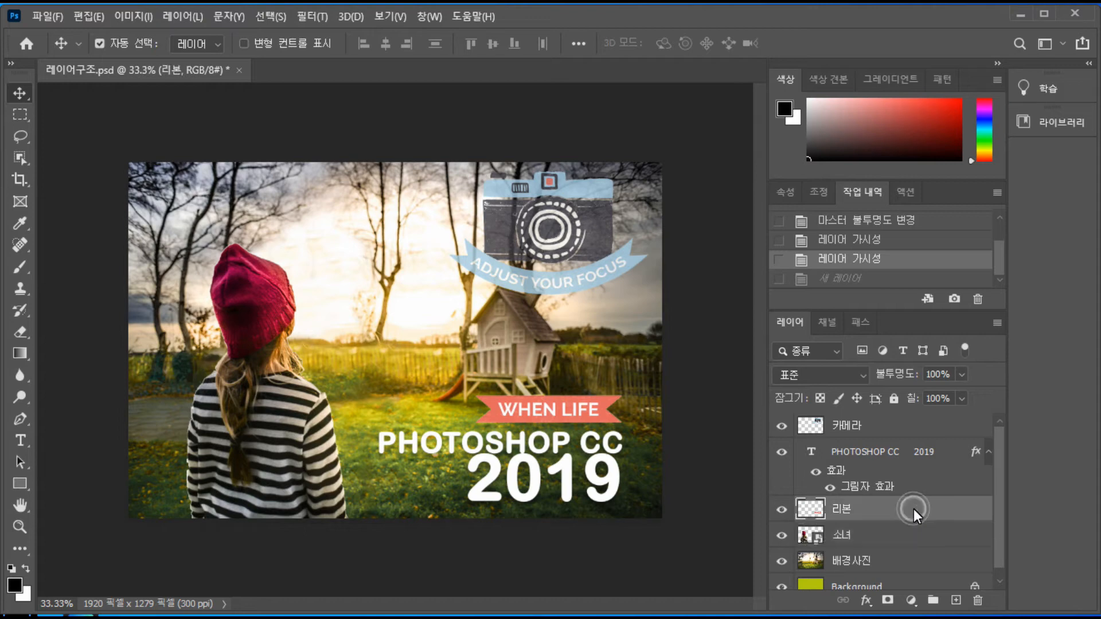
left_click(900, 539)
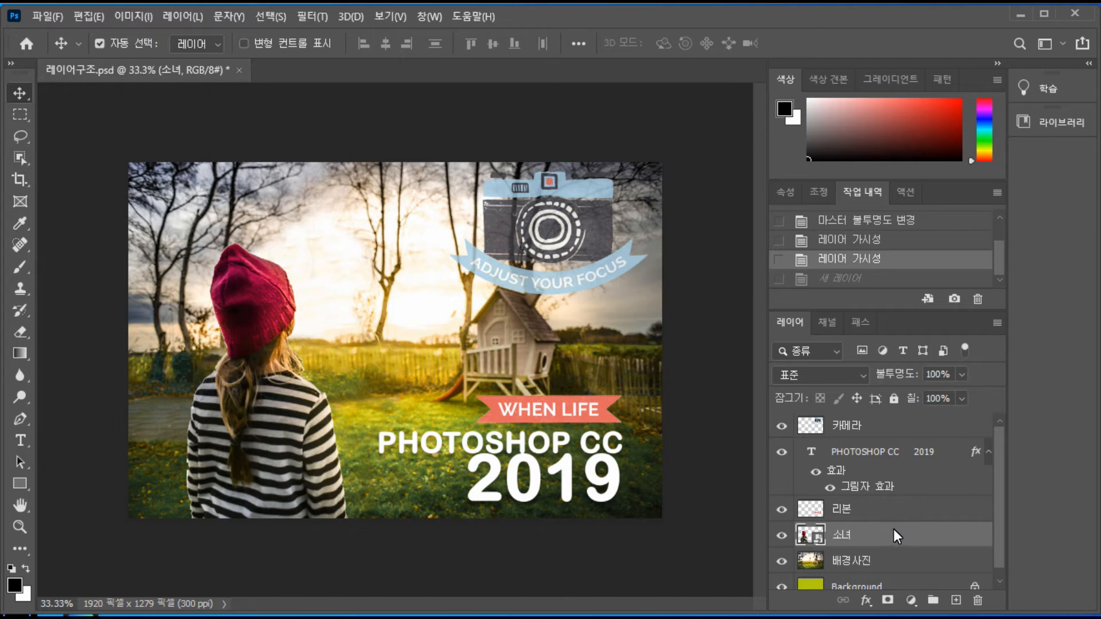
left_click_drag(890, 535, 886, 511)
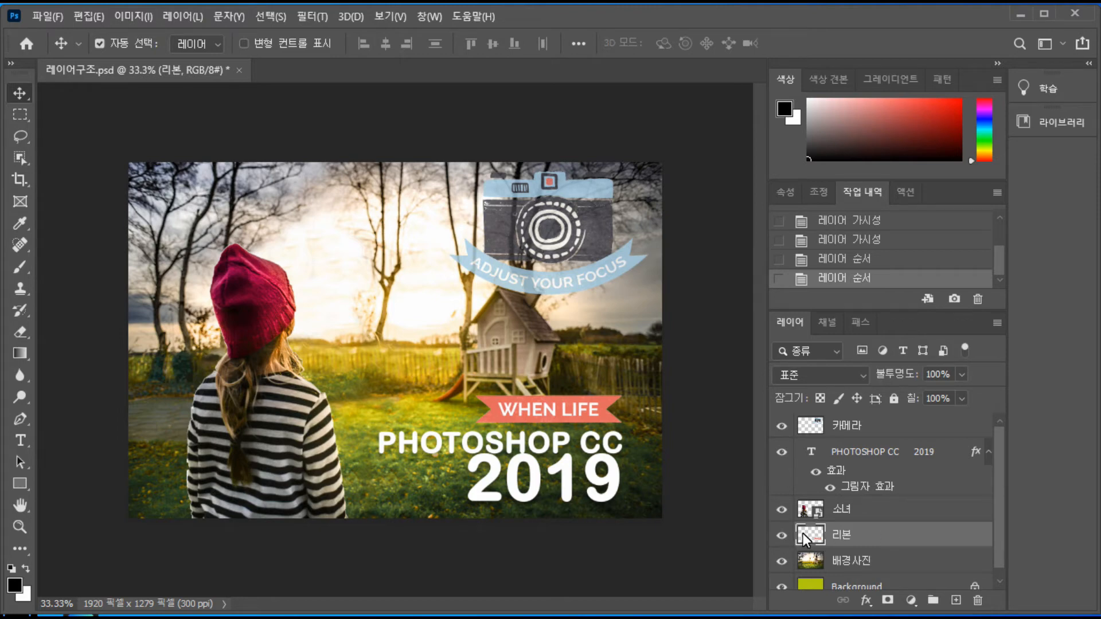
left_click(780, 510)
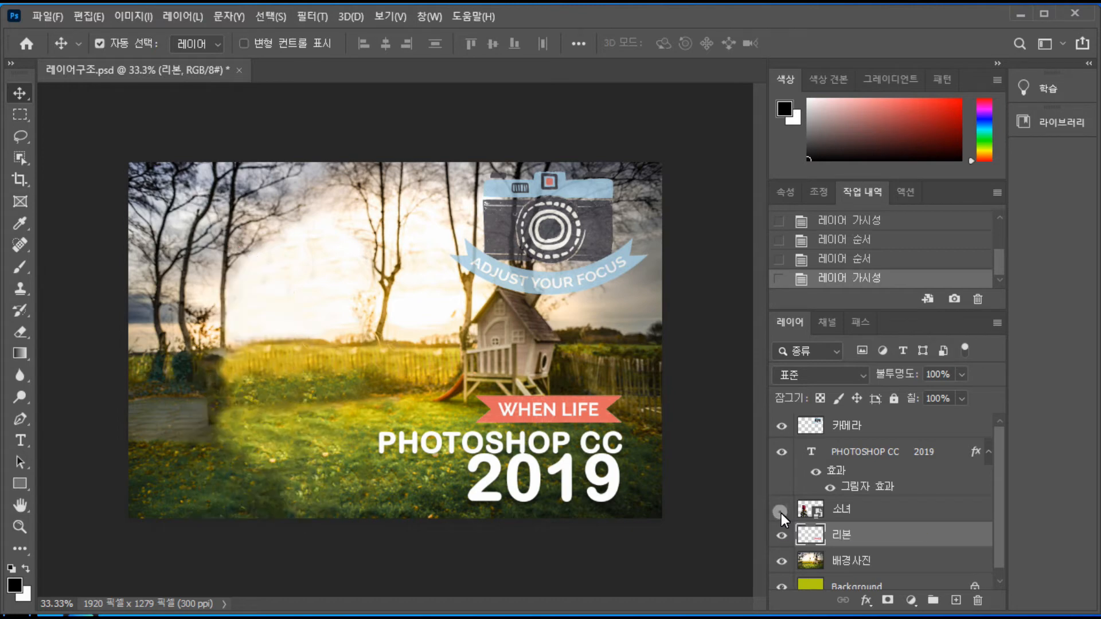
left_click(780, 512)
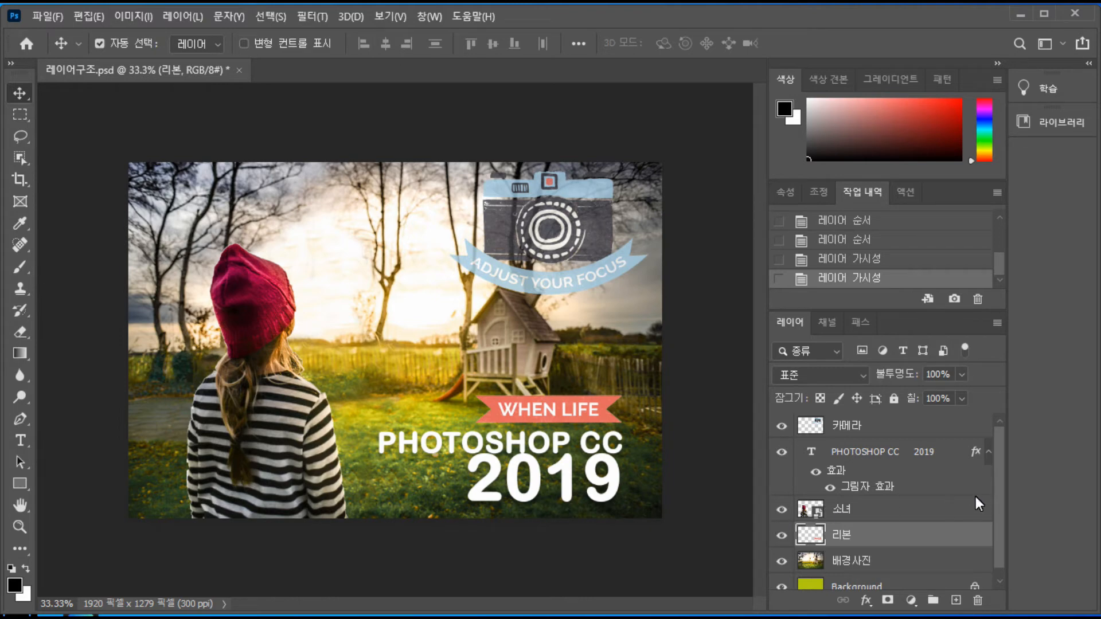
Duplicate the 소녀 layer and shift the copy slightly to the right of the original, and revert both changes
left_click(925, 507)
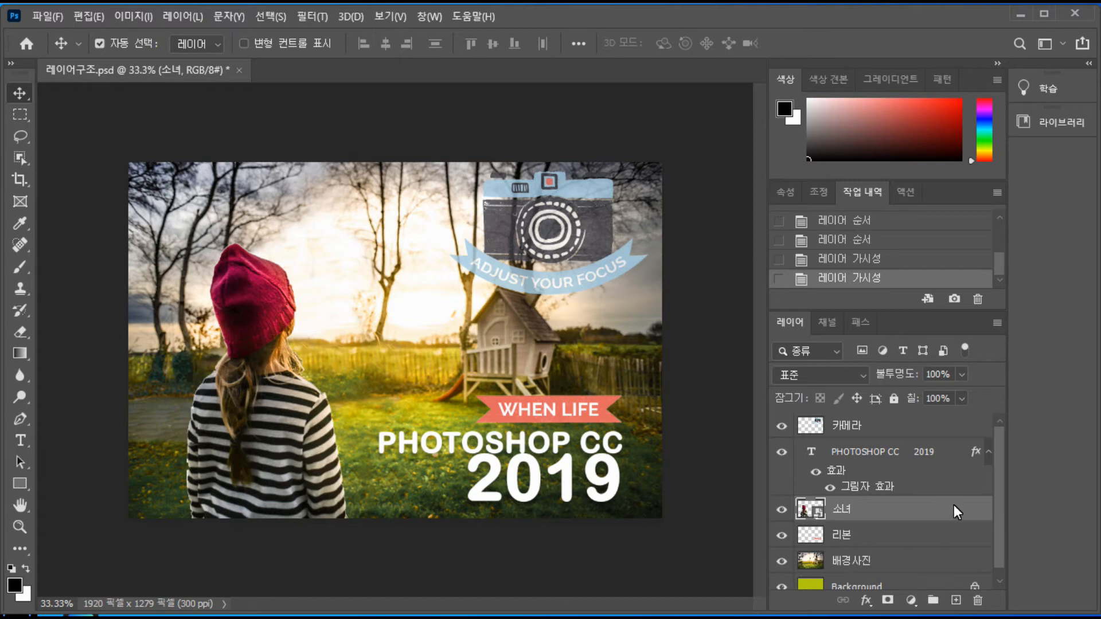
left_click_drag(954, 509, 960, 610)
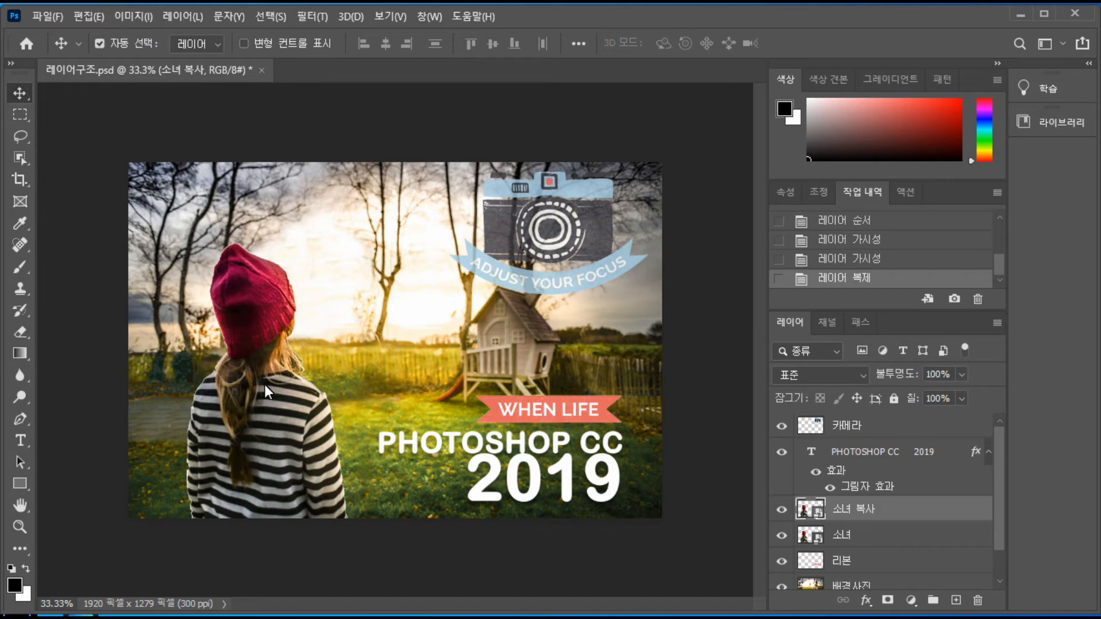
mouse_move(263, 384)
left_mouse_down()
mouse_move(393, 386)
mouse_move(284, 385)
left_mouse_up()
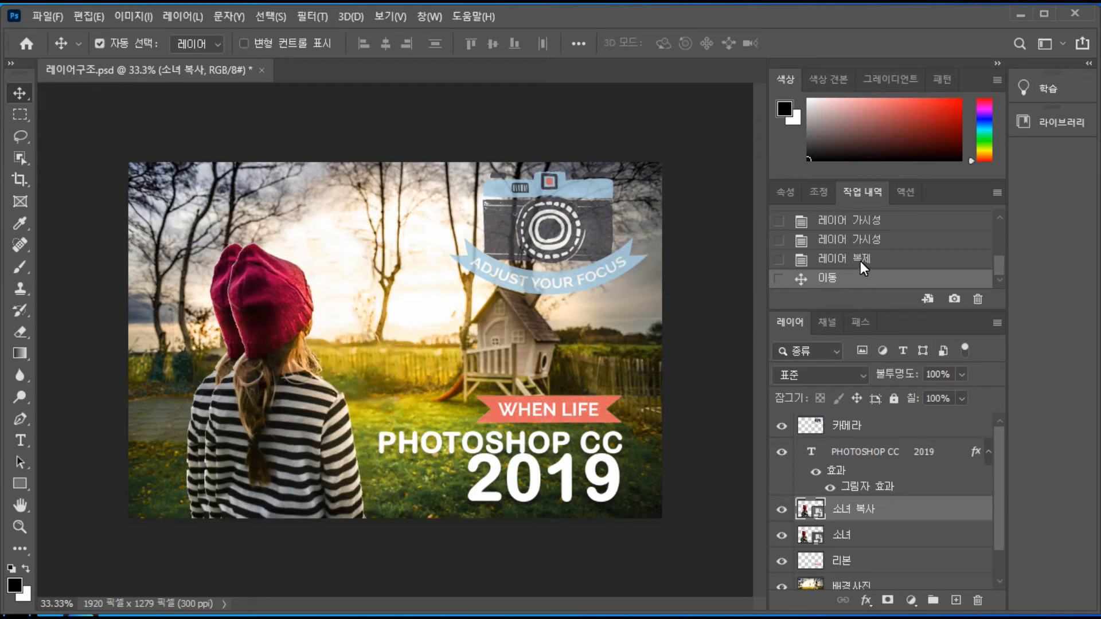
left_click(861, 241)
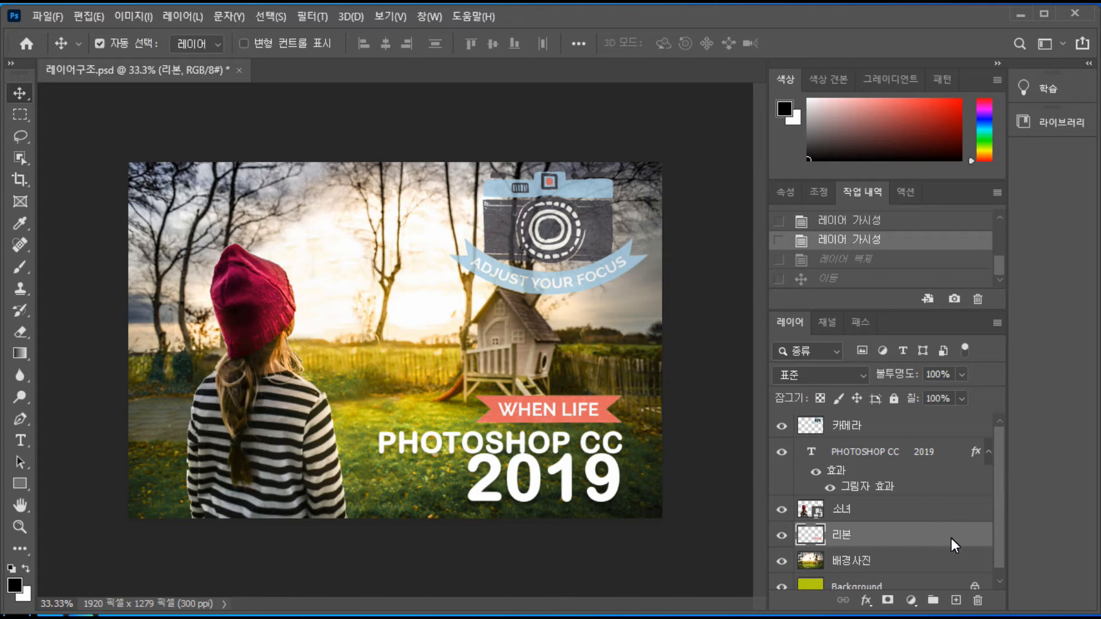
Delete the 리본 layer, and restore it from the history
left_click_drag(972, 525, 980, 606)
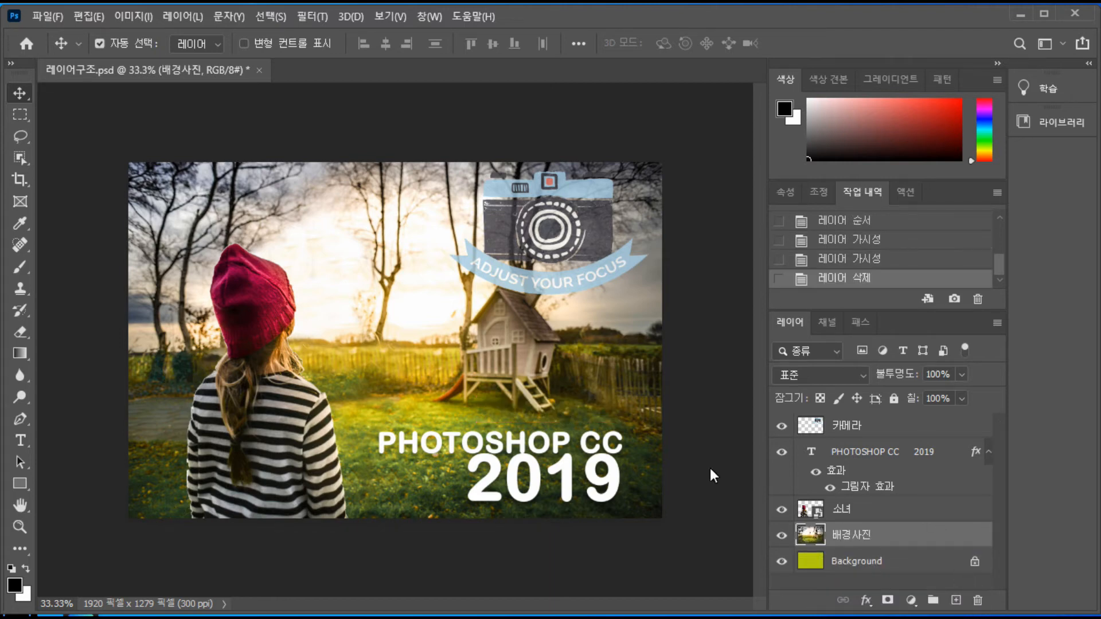
left_click(877, 261)
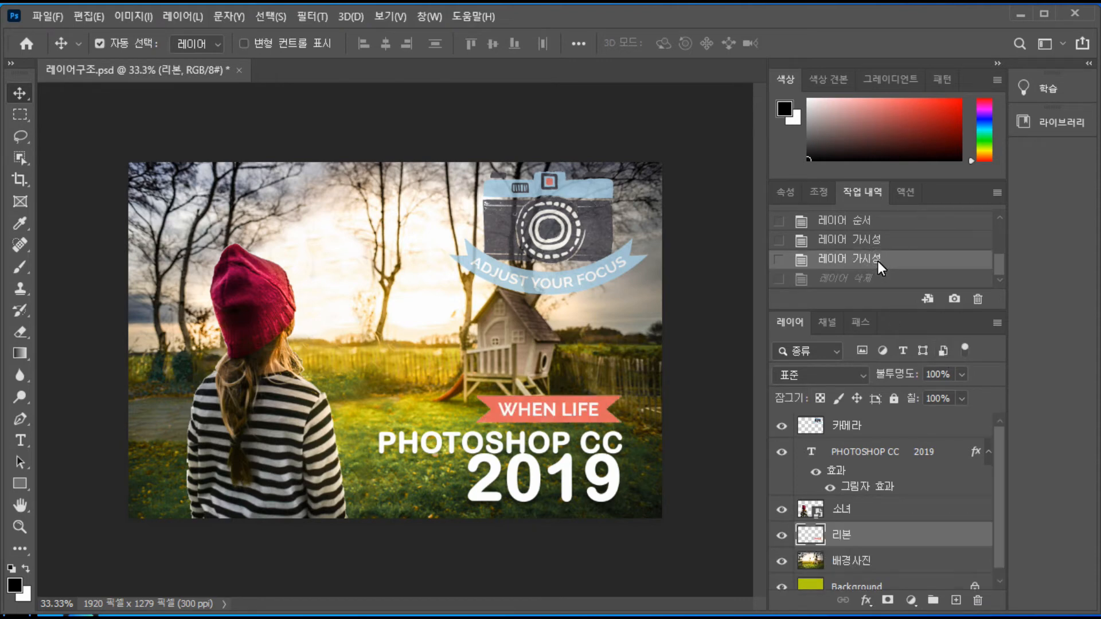
Rename the 소녀 layer as 여름, and undo the rename
left_click(903, 509)
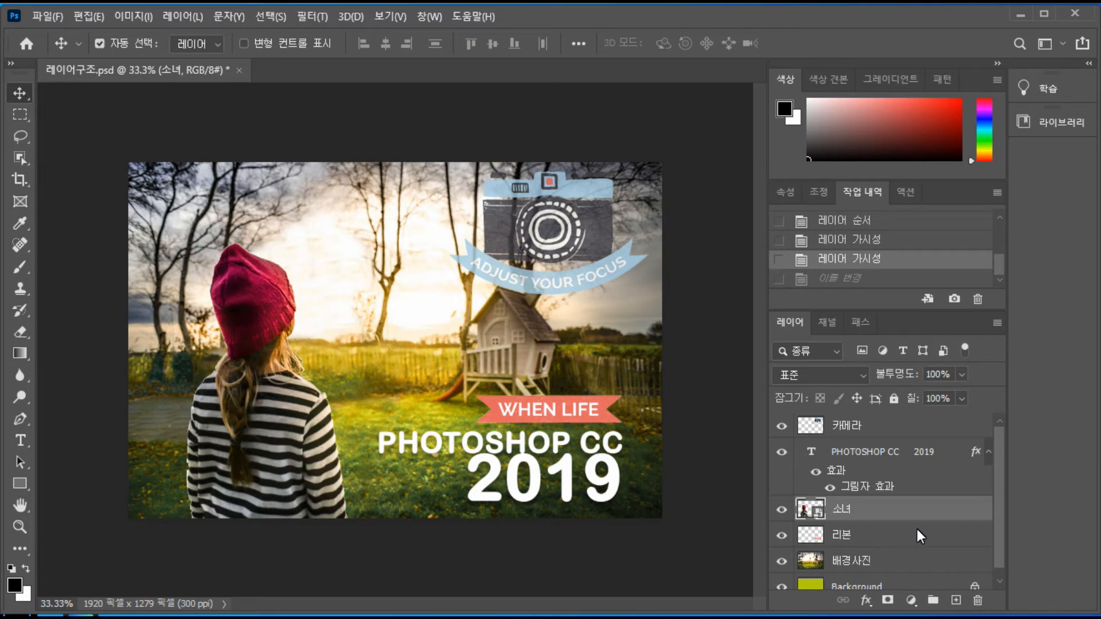
double_click(842, 509)
type("여름")
left_click(929, 511)
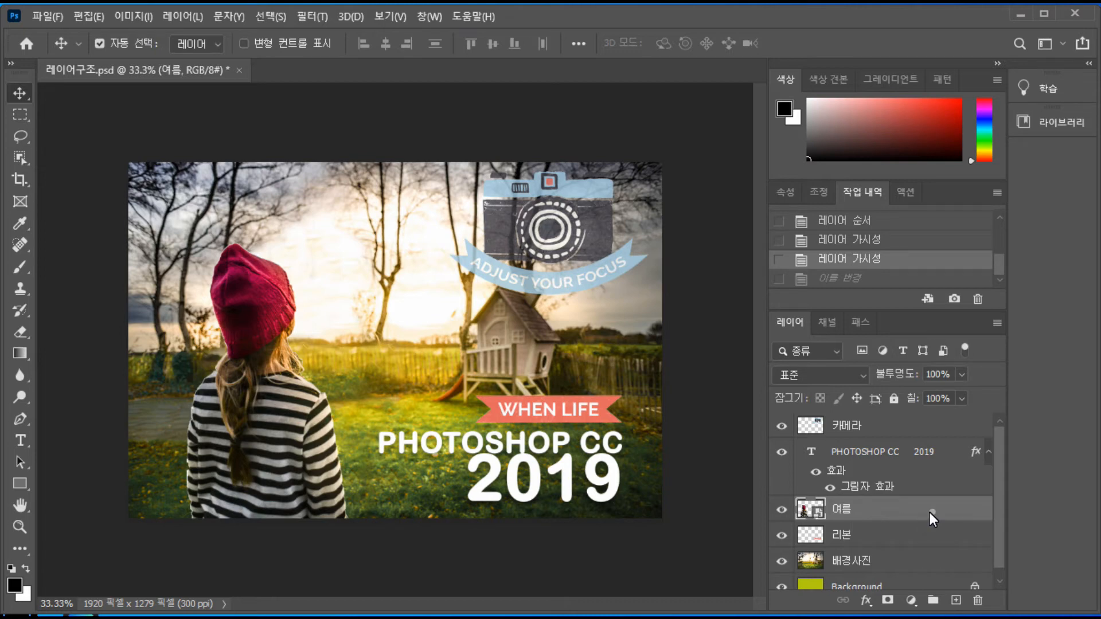
left_click(873, 258)
Merge the 리본 and 소녀 layers into one layer, and undo the merge
left_click(871, 535, "ctrl")
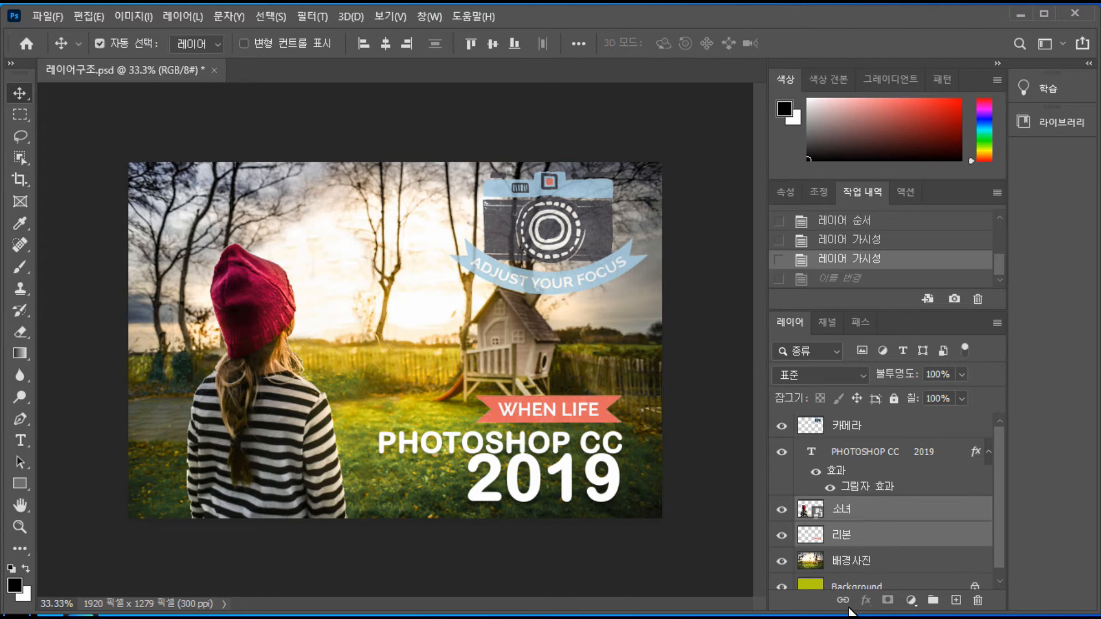
left_click(884, 533)
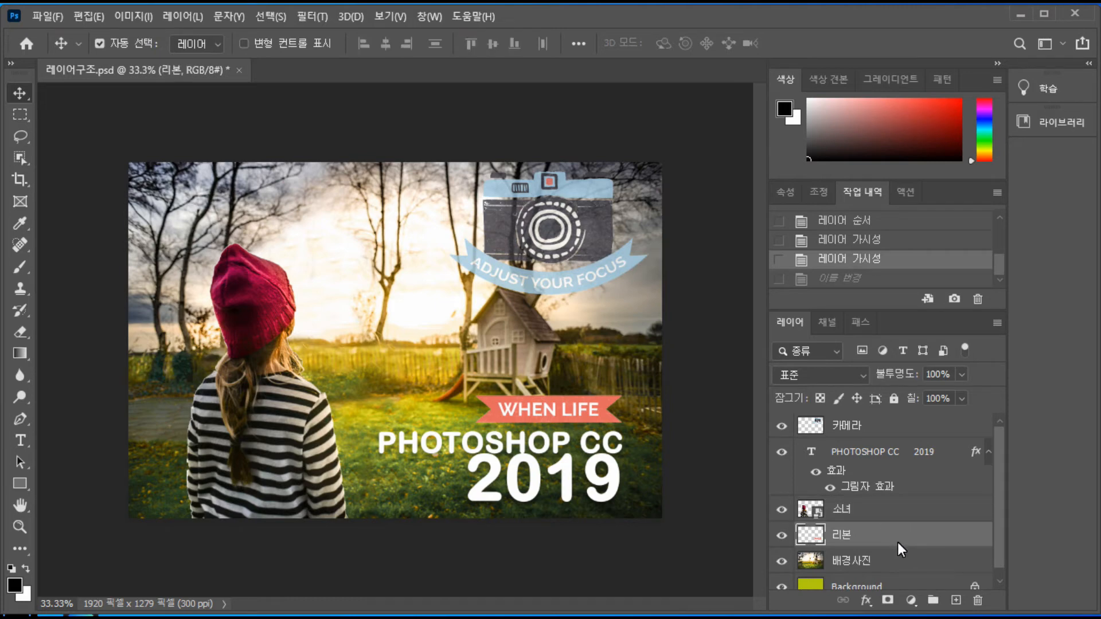
left_click(888, 507, "ctrl")
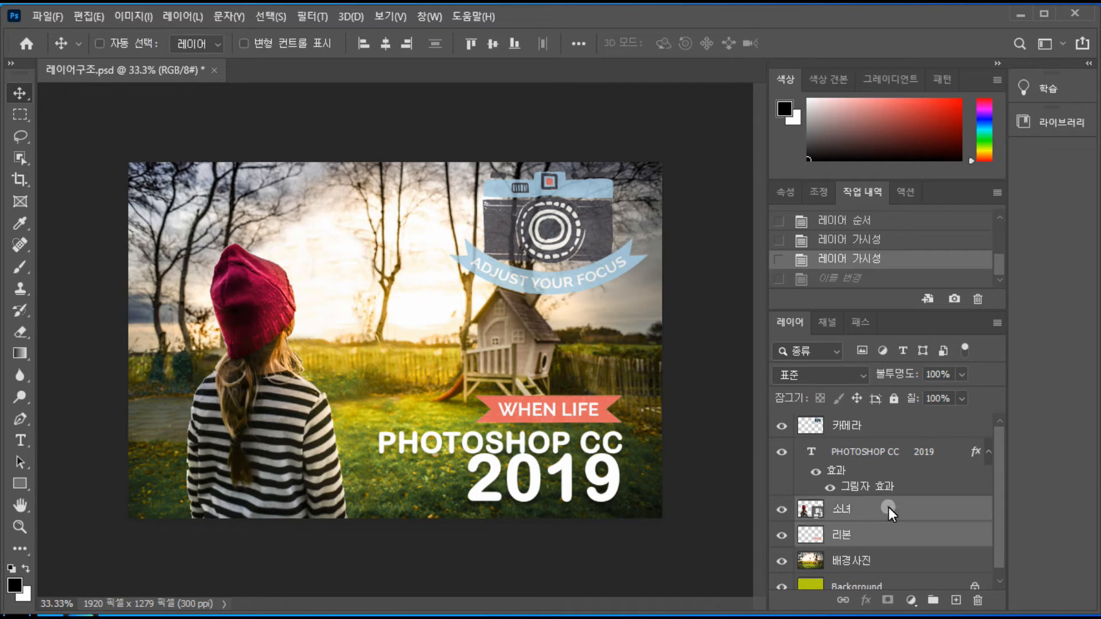
right_click(889, 508)
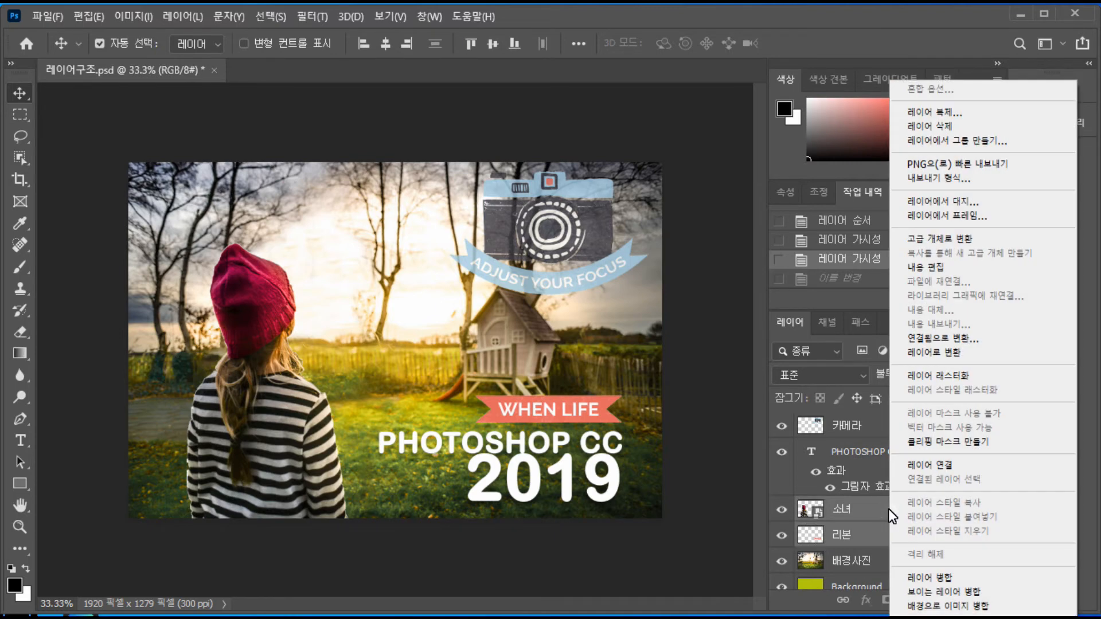
left_click(949, 579)
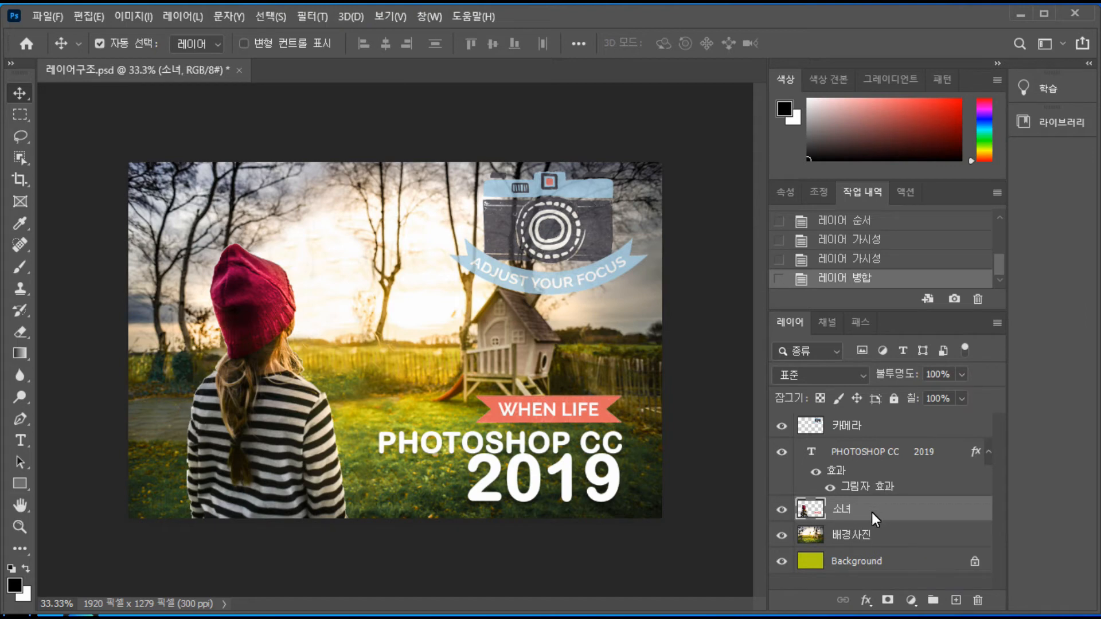
left_click(871, 260)
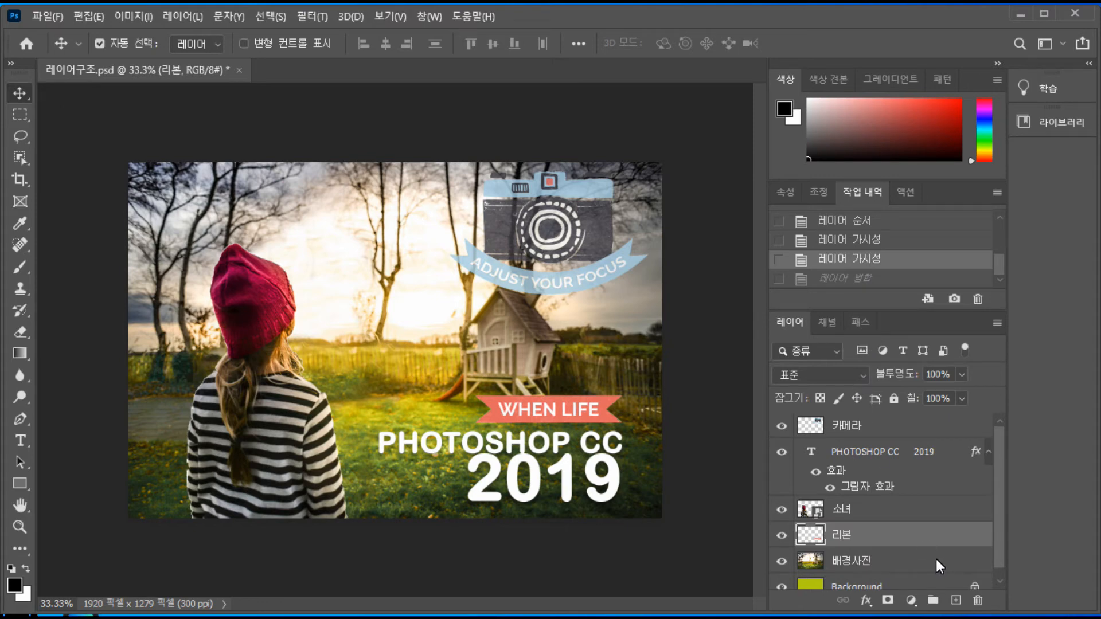
Select the 배경사진, 리본 and 소녀 layers together, and link them
left_click(896, 565)
left_click(886, 539, "shift")
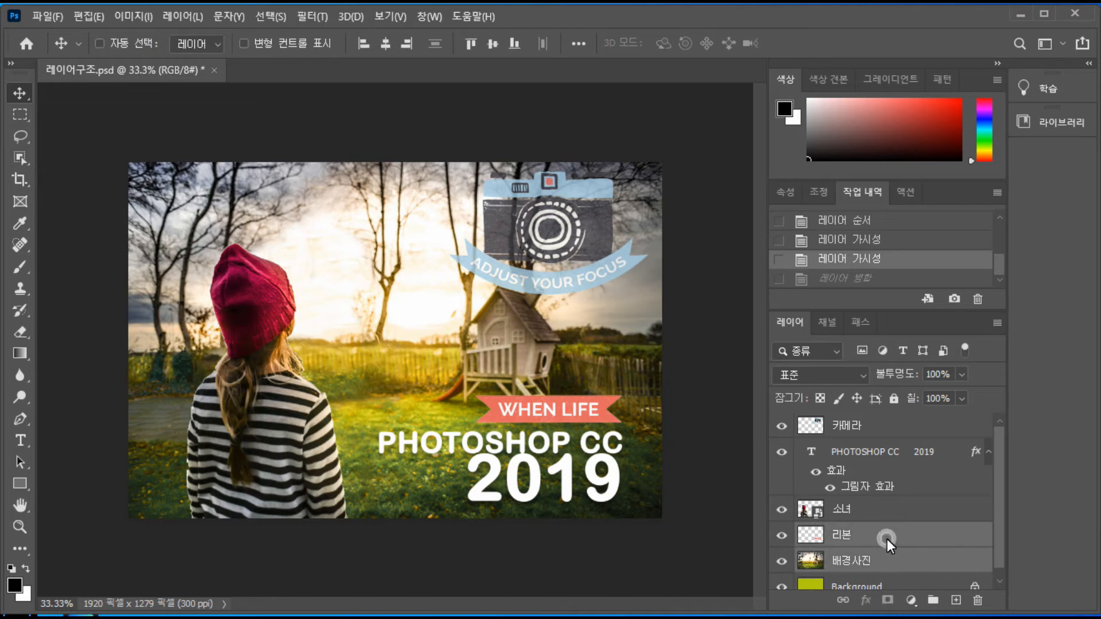
left_click(884, 507, "shift")
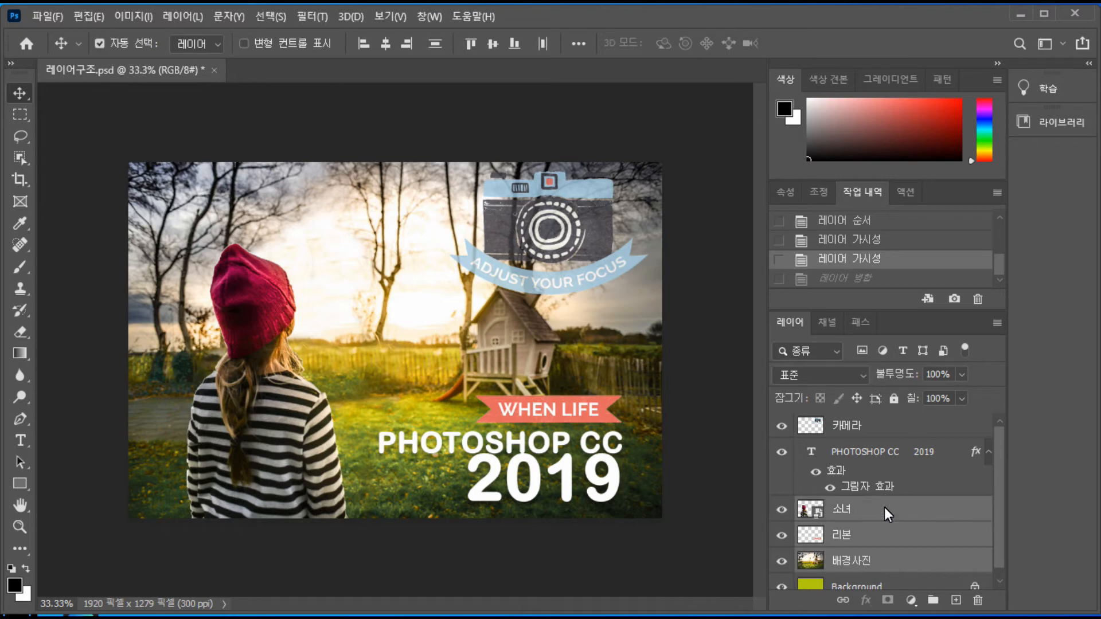
right_click(909, 508)
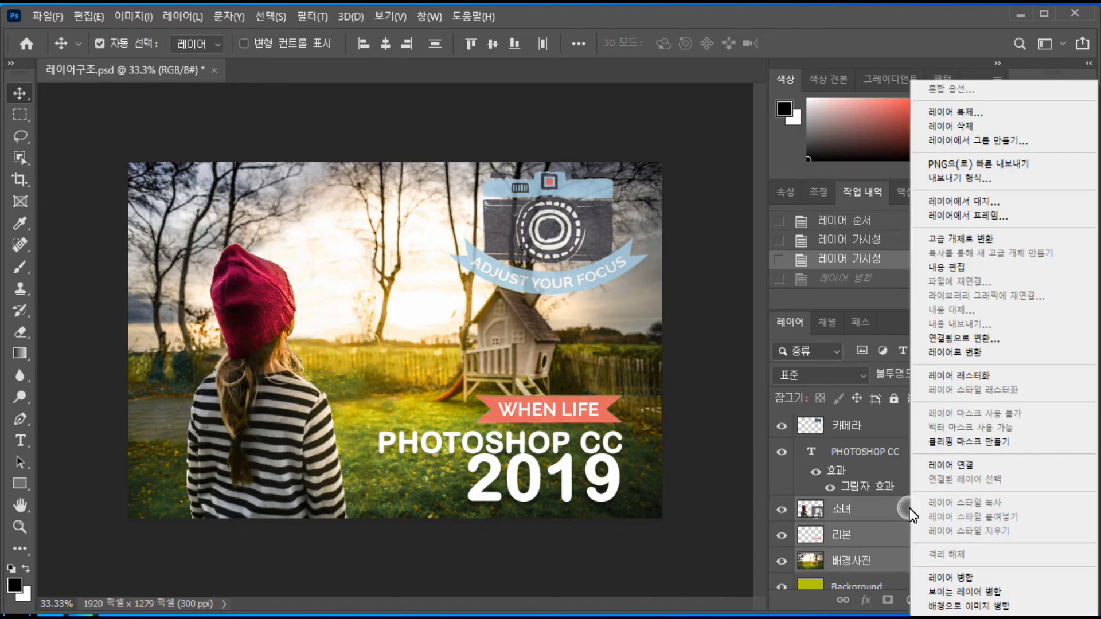
left_click(977, 462)
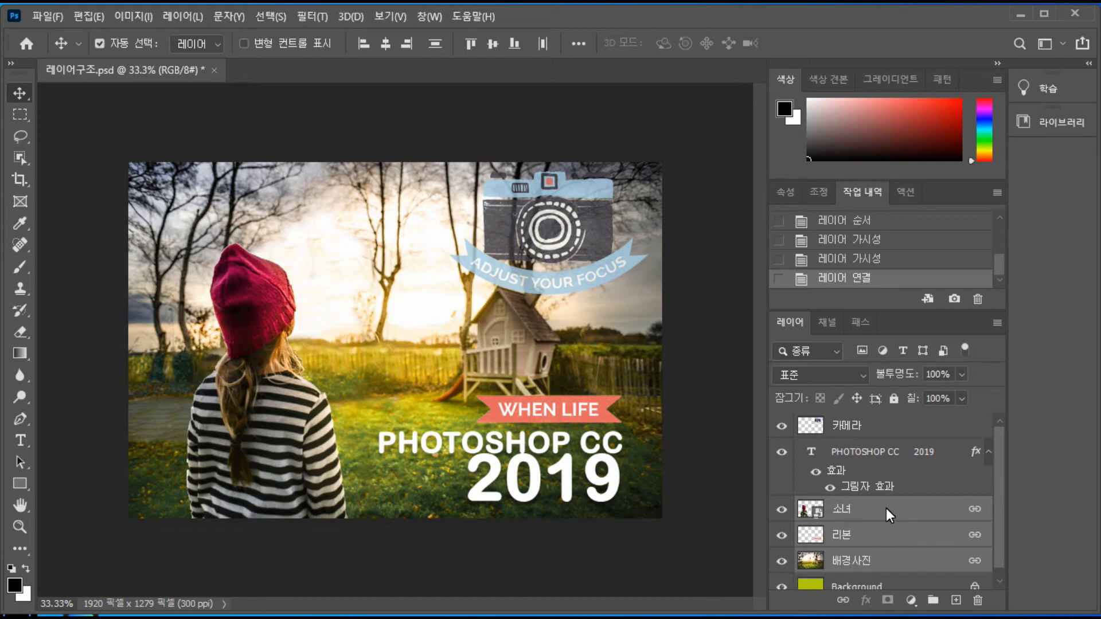
key("F9")
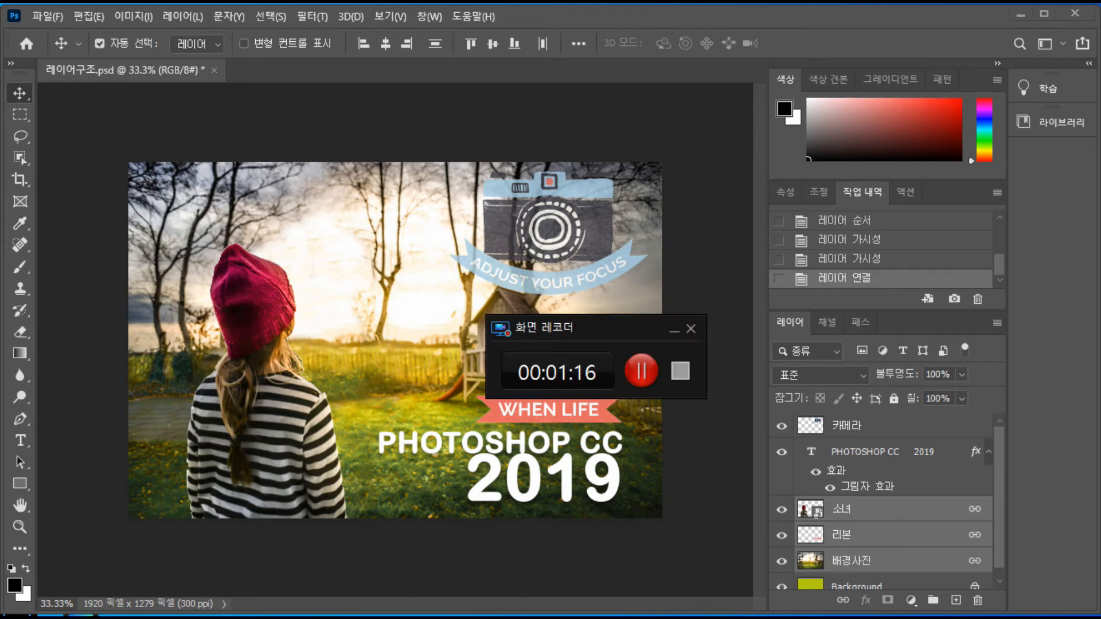
left_click(680, 370)
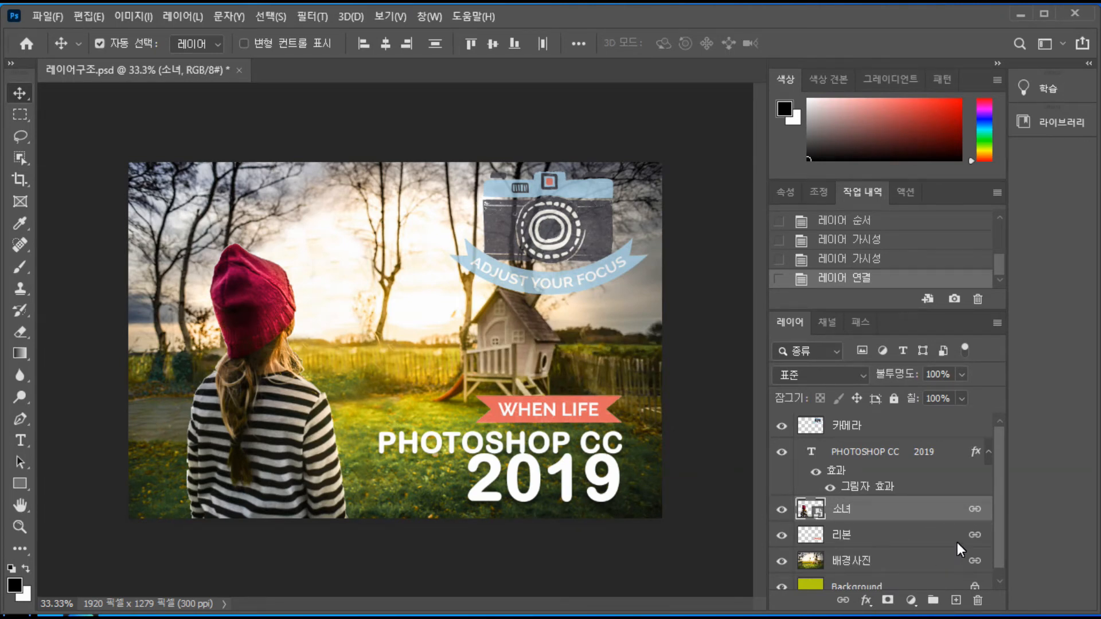
Select the linked 배경사진, 리본 and 소녀 layers together, and unlink them
left_click(896, 534, "ctrl")
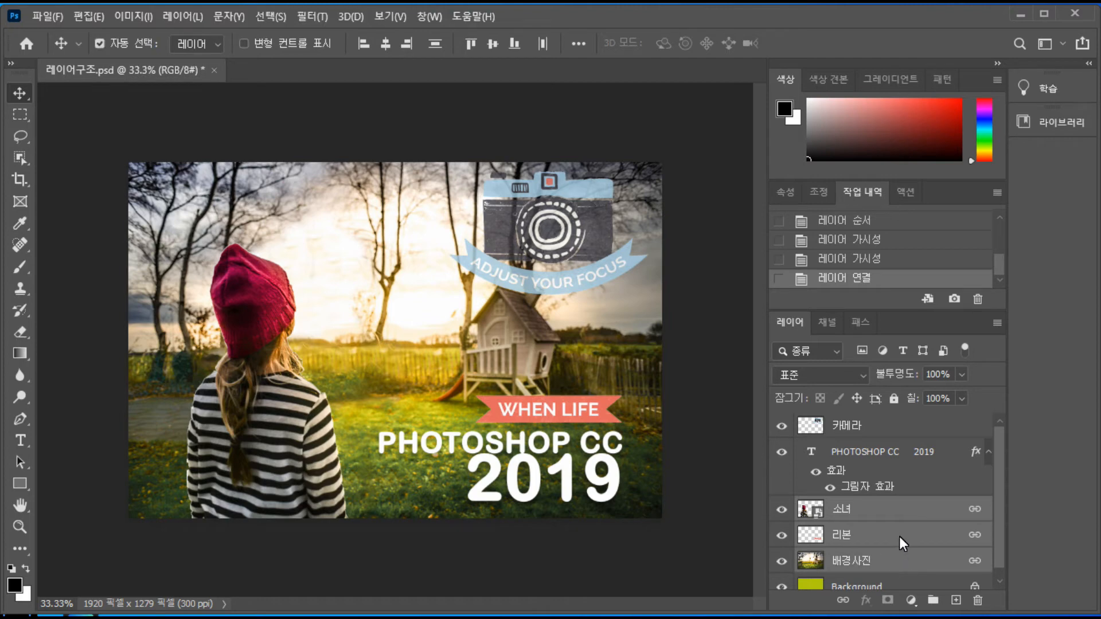
right_click(899, 535)
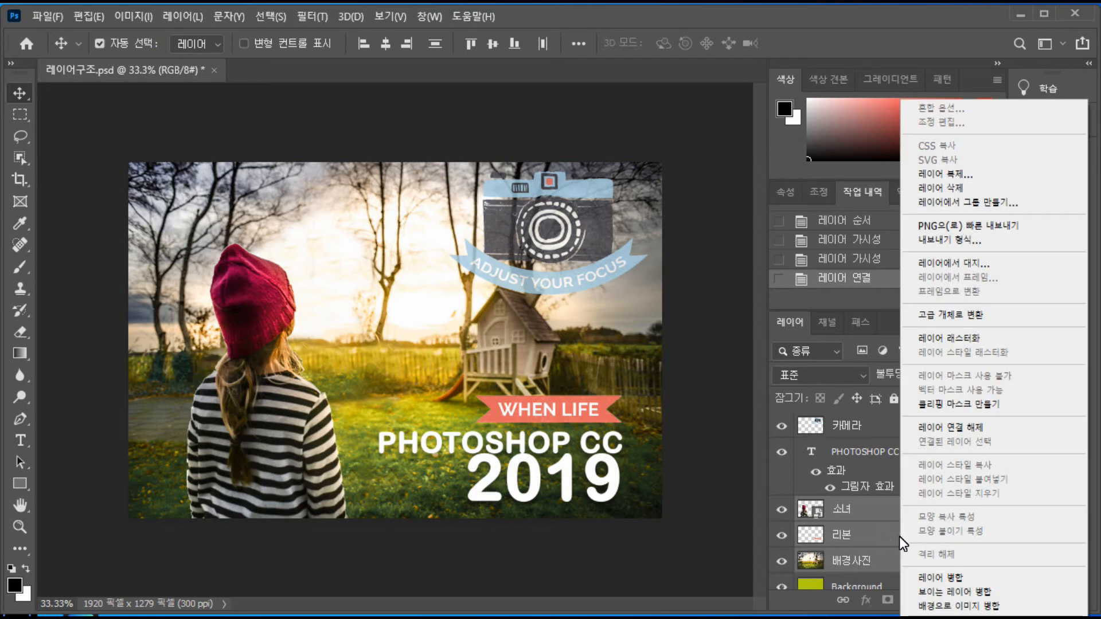
left_click(944, 428)
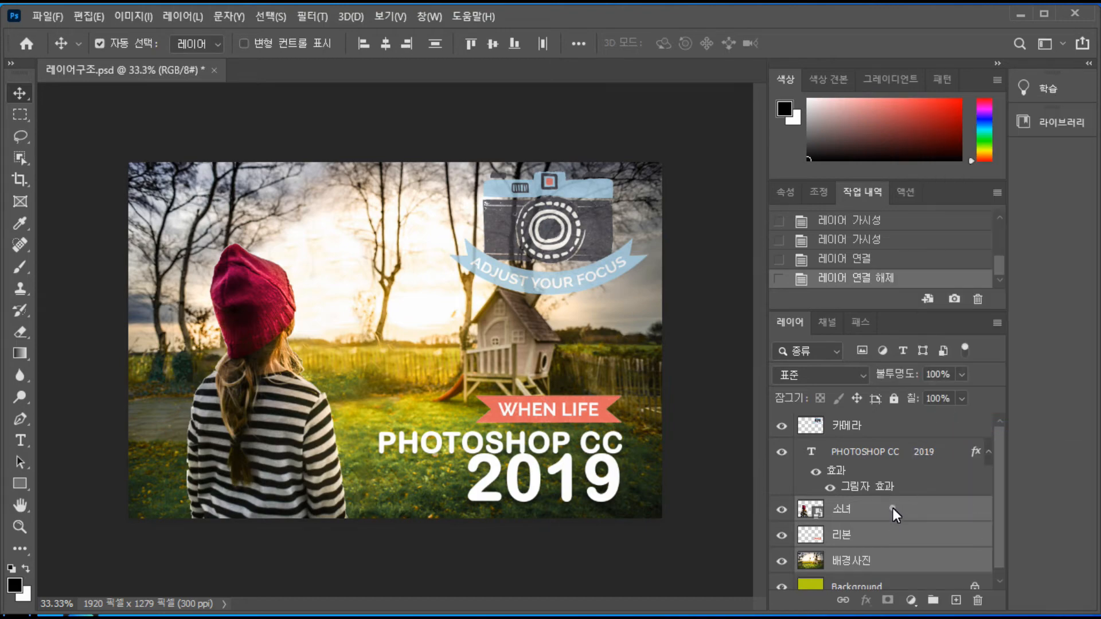
Link the three selected layers again, and remove the link between them
right_click(892, 508)
left_click(952, 462)
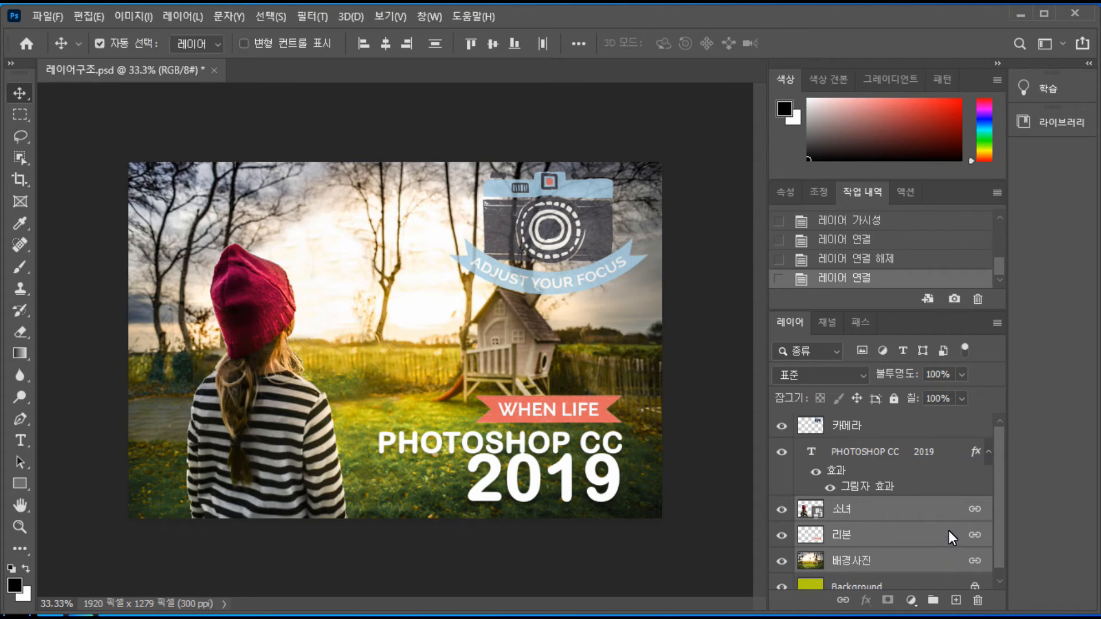
right_click(909, 510)
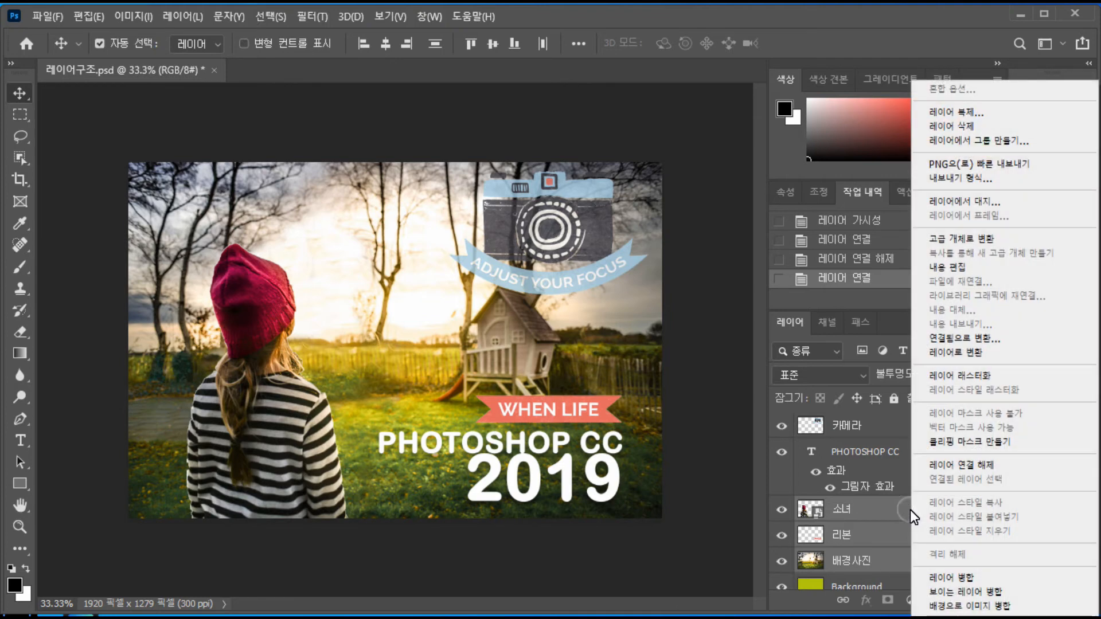
left_click(966, 466)
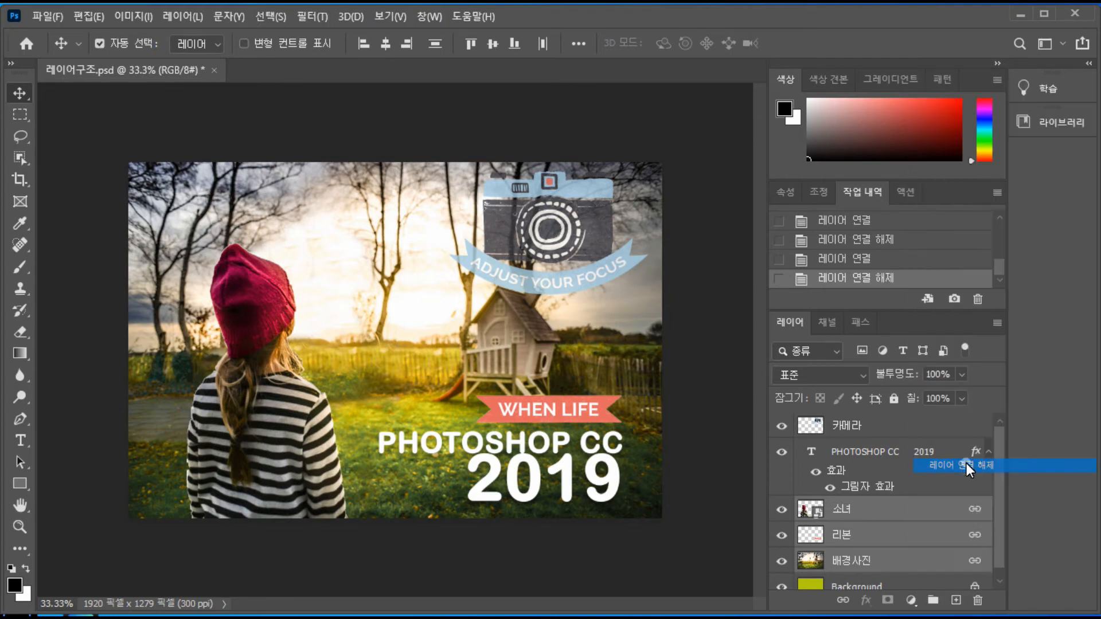
Fully lock and unlock the 소녀 layer on its own, and hide it and show it again
left_click(906, 510)
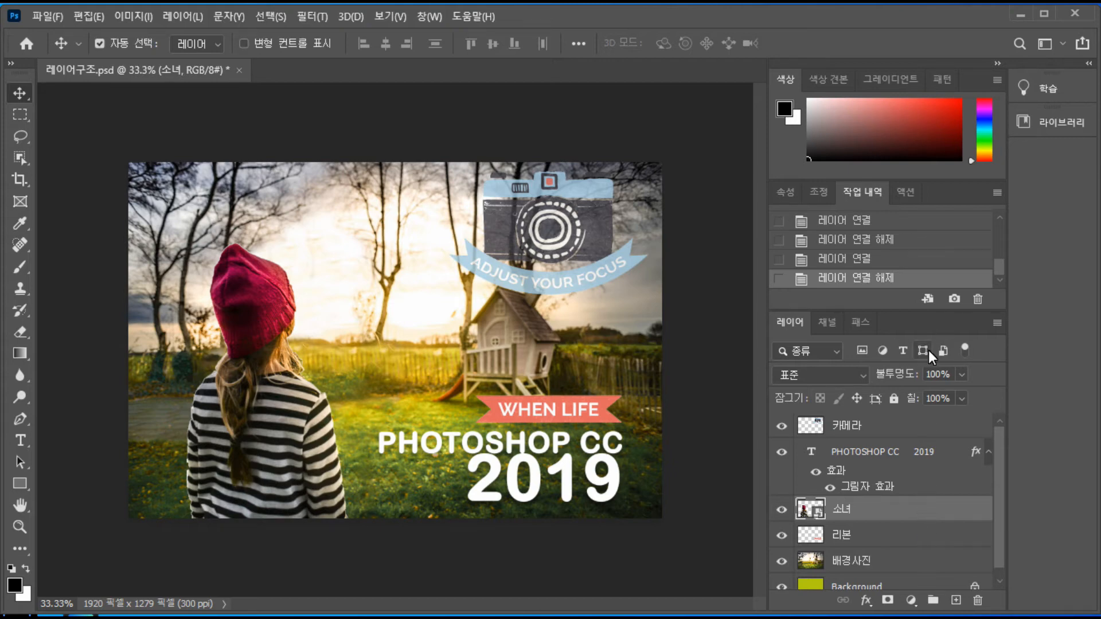
left_click(895, 398)
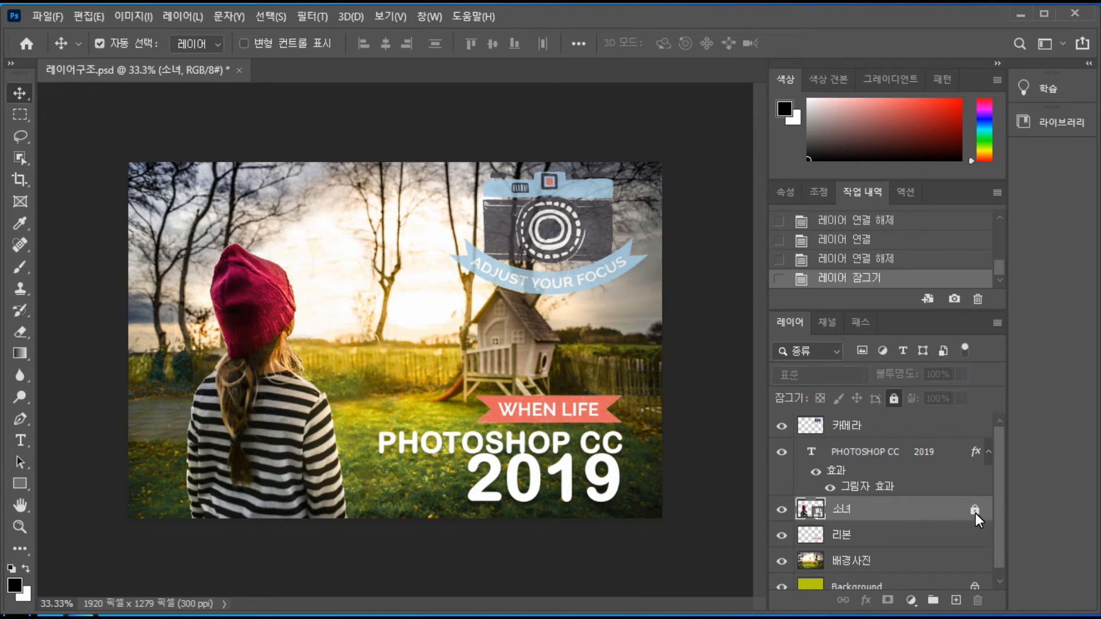
left_click(892, 397)
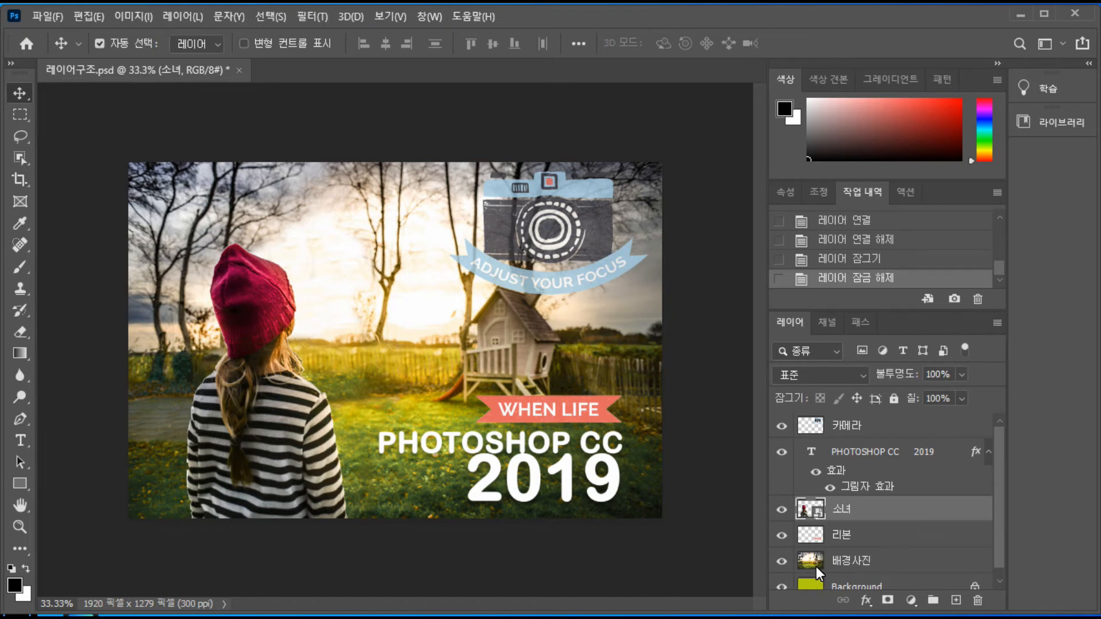
left_click(785, 511)
left_click(784, 512)
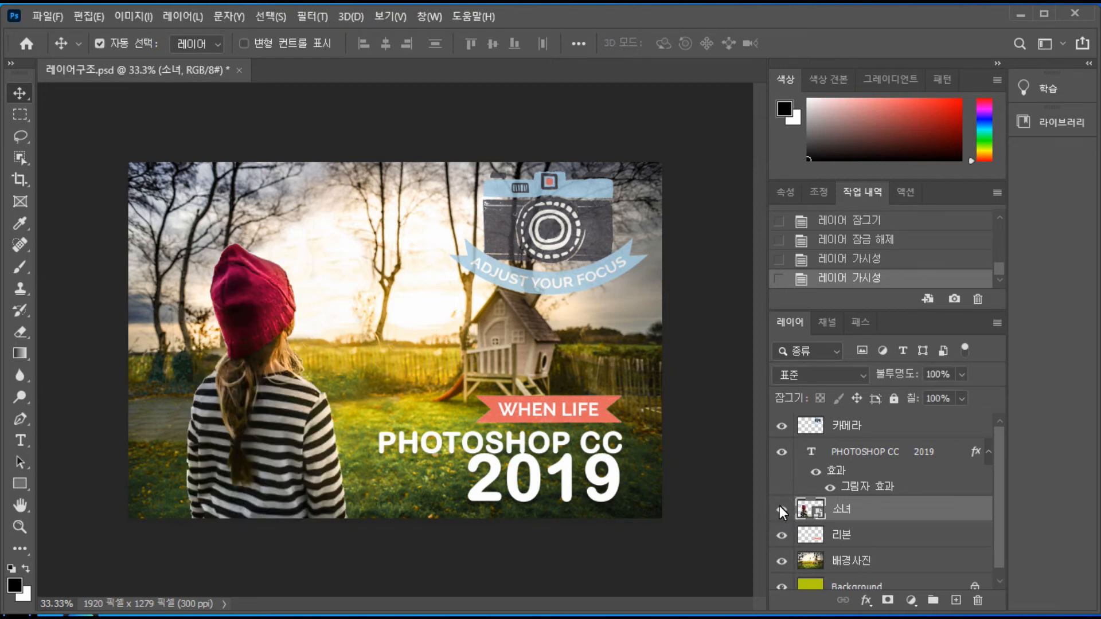
Give the 소녀 layer the yellow (노랑) color label, and reset its label to no color (색상 없음)
right_click(779, 506)
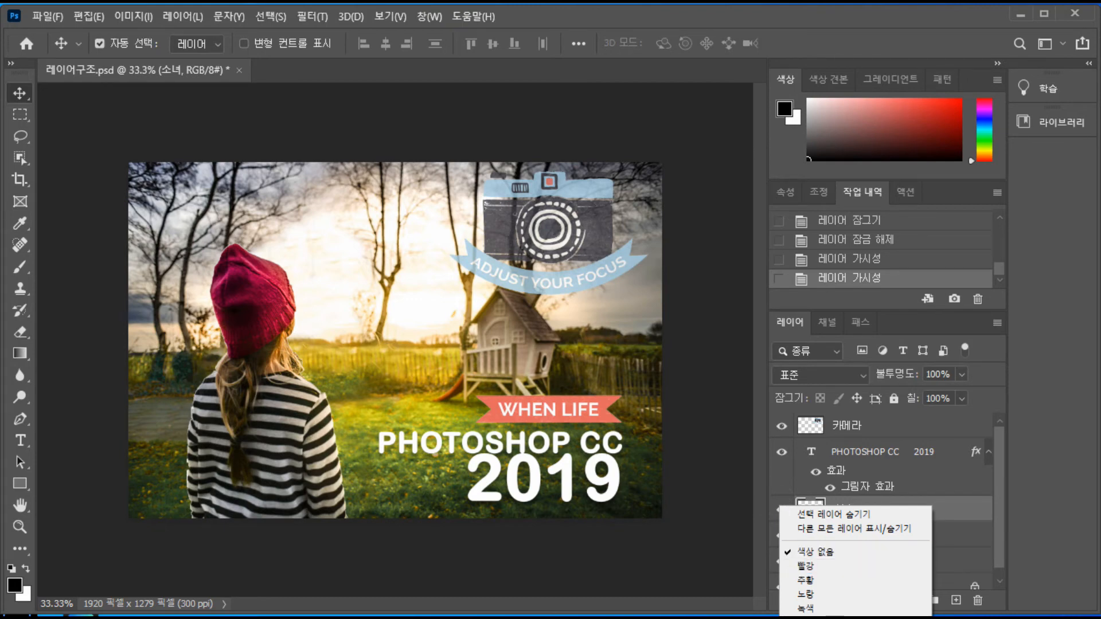
left_click(831, 593)
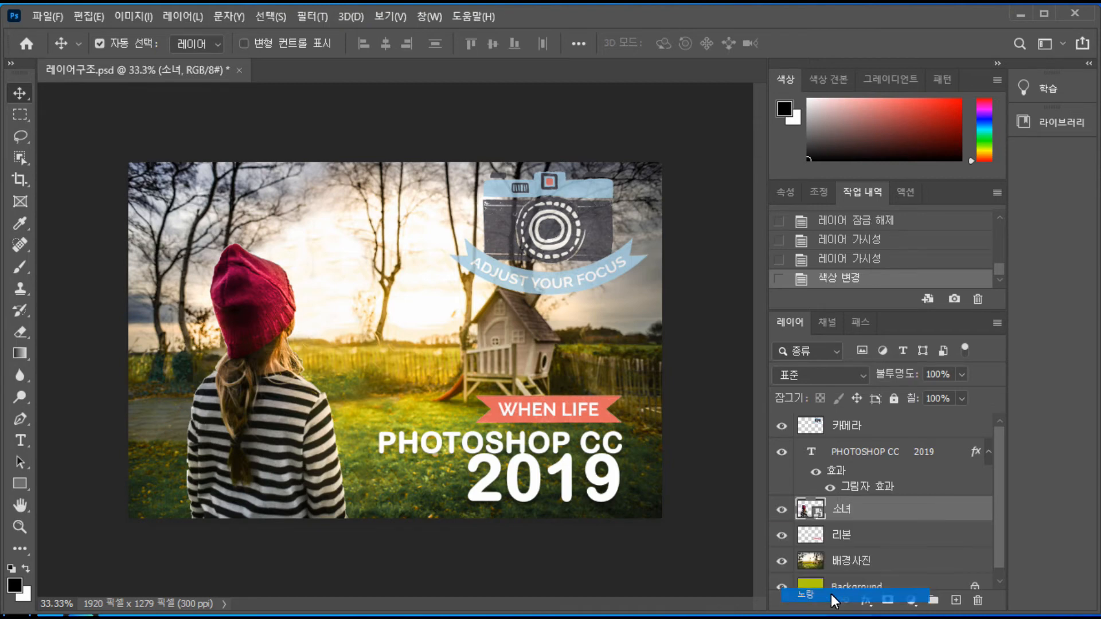
right_click(773, 517)
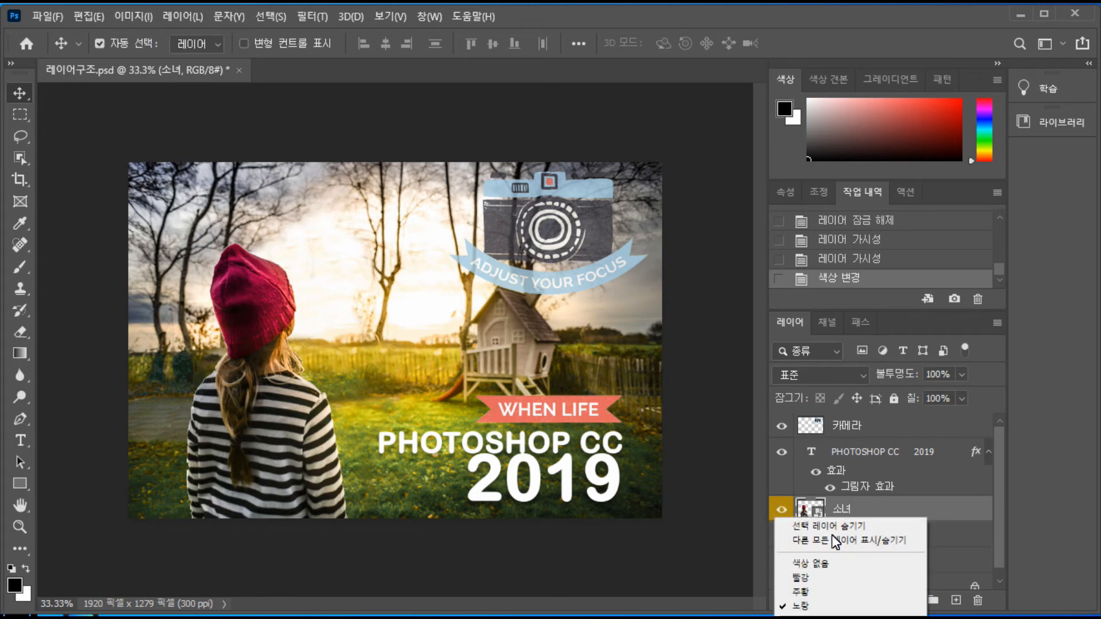
left_click(835, 563)
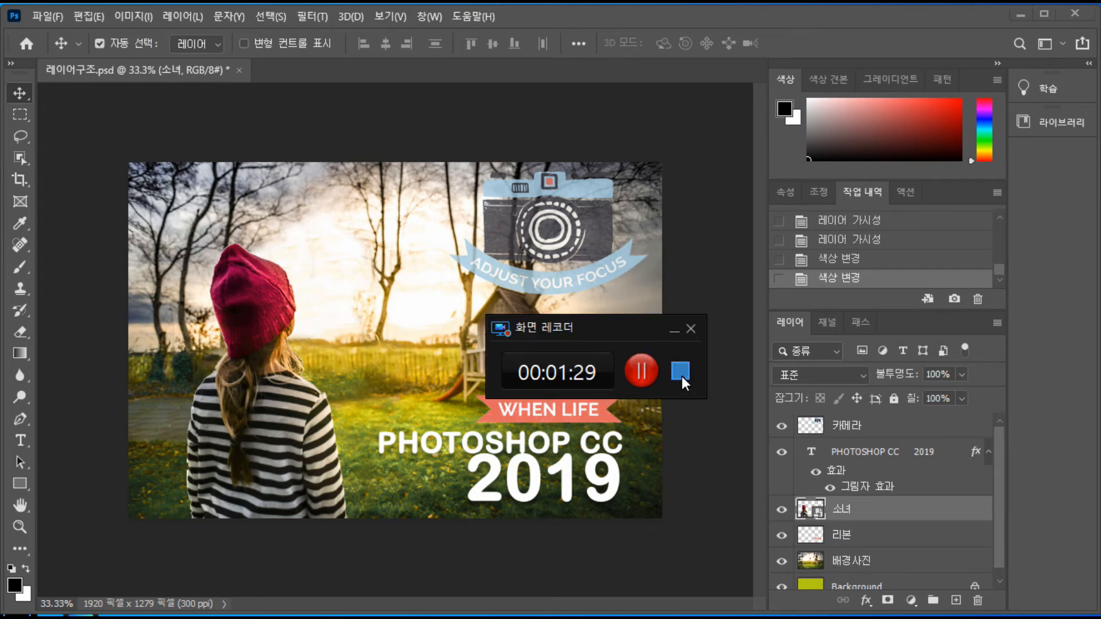
left_click(681, 371)
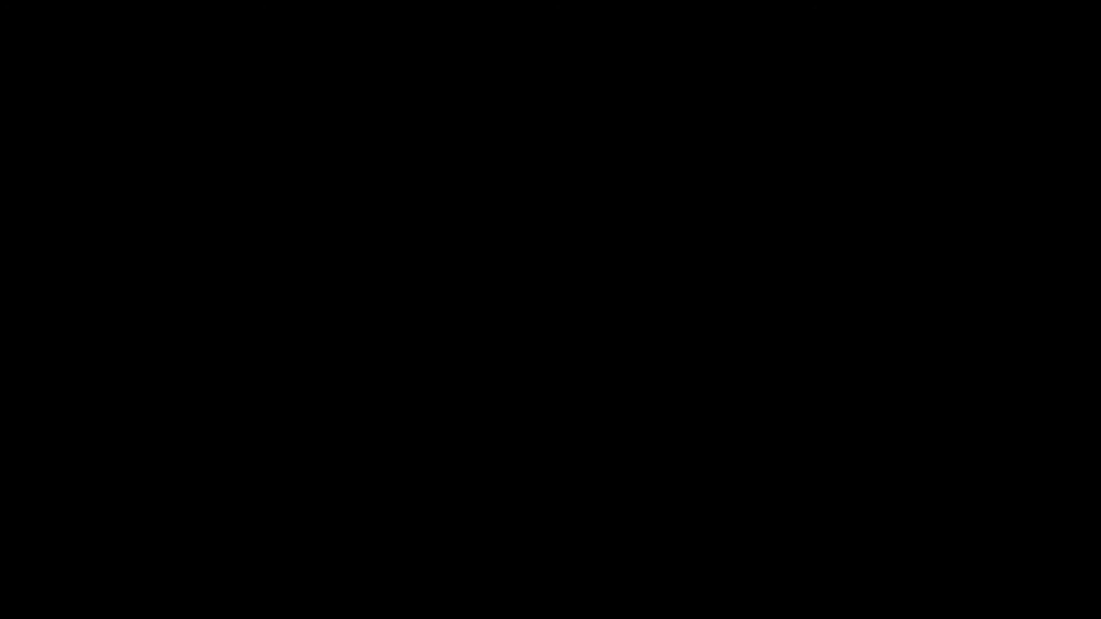